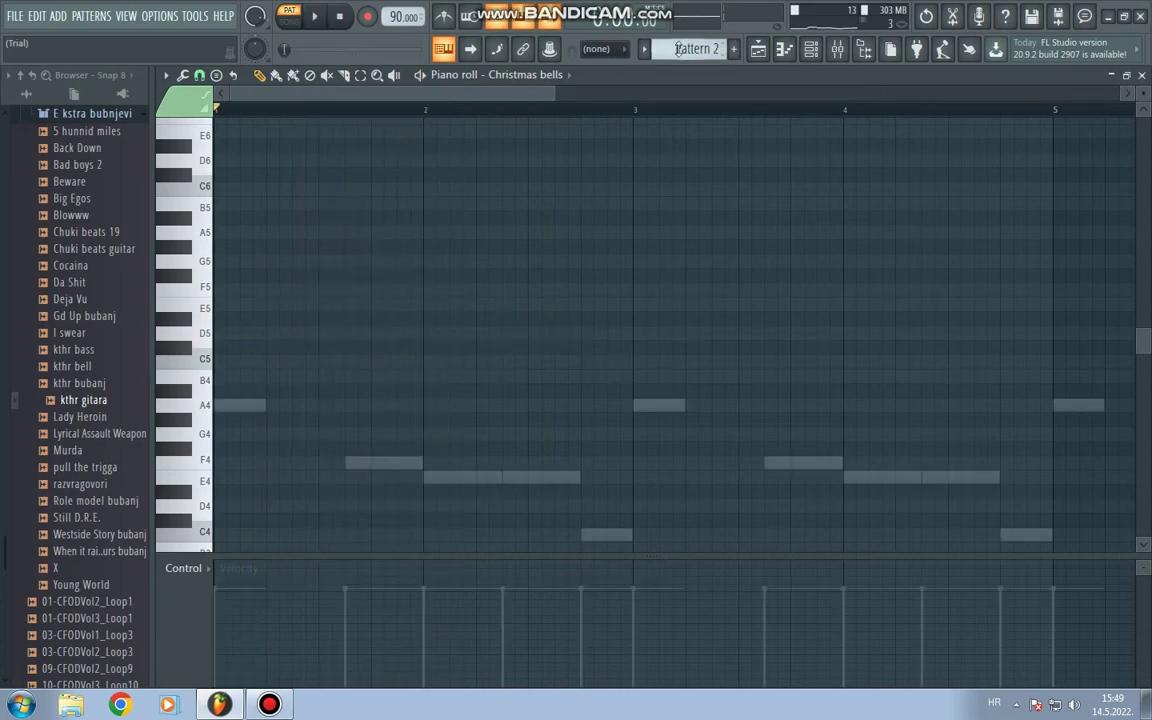
Show the KTHR Bass notes of Pattern 2 in the piano roll and play them
left_click(530, 74)
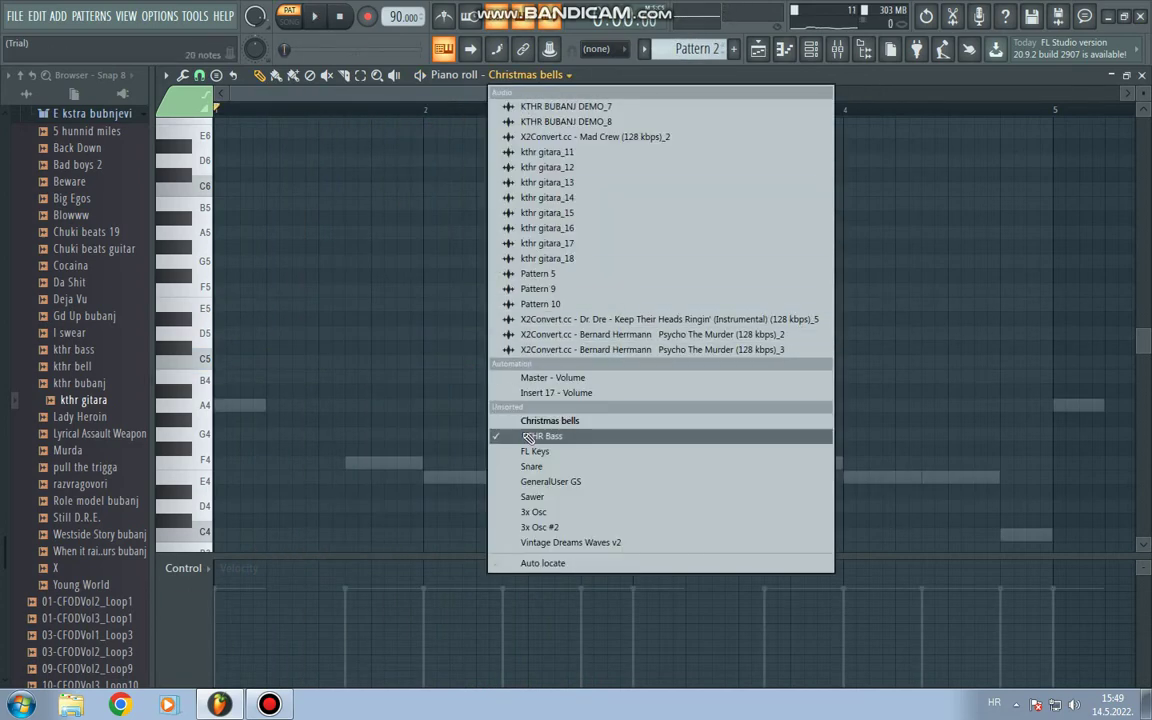
left_click(525, 436)
scroll(533, 112, "down", 4)
scroll(533, 112, "down", 2)
scroll(478, 206, "down", 4)
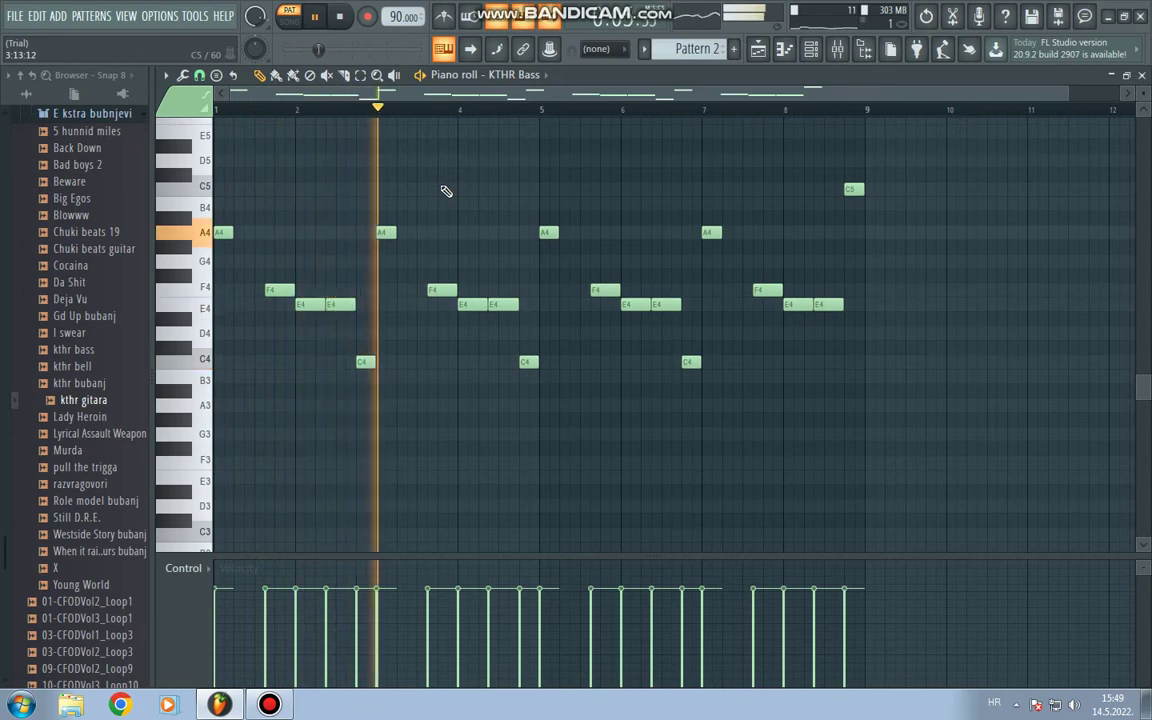
Inspect the Fruity parametric EQ 2 curve on mixer Insert 2, return to the piano roll and stop playback
key("F9")
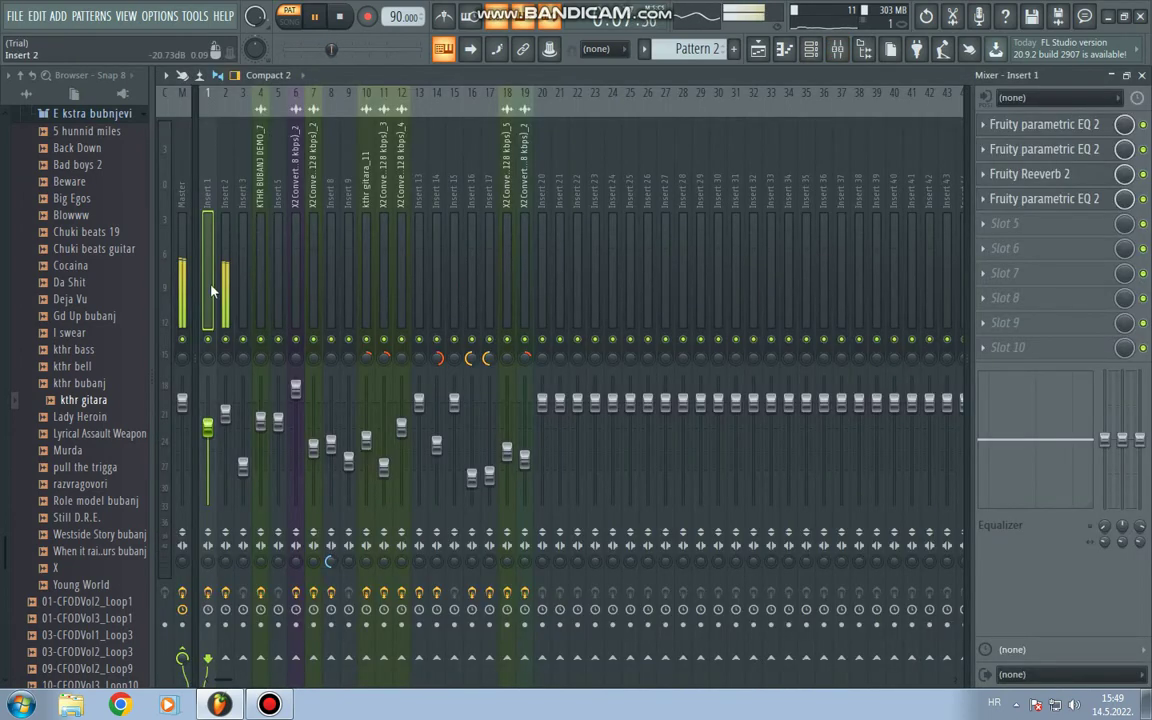
left_click(224, 270)
left_click(1062, 127)
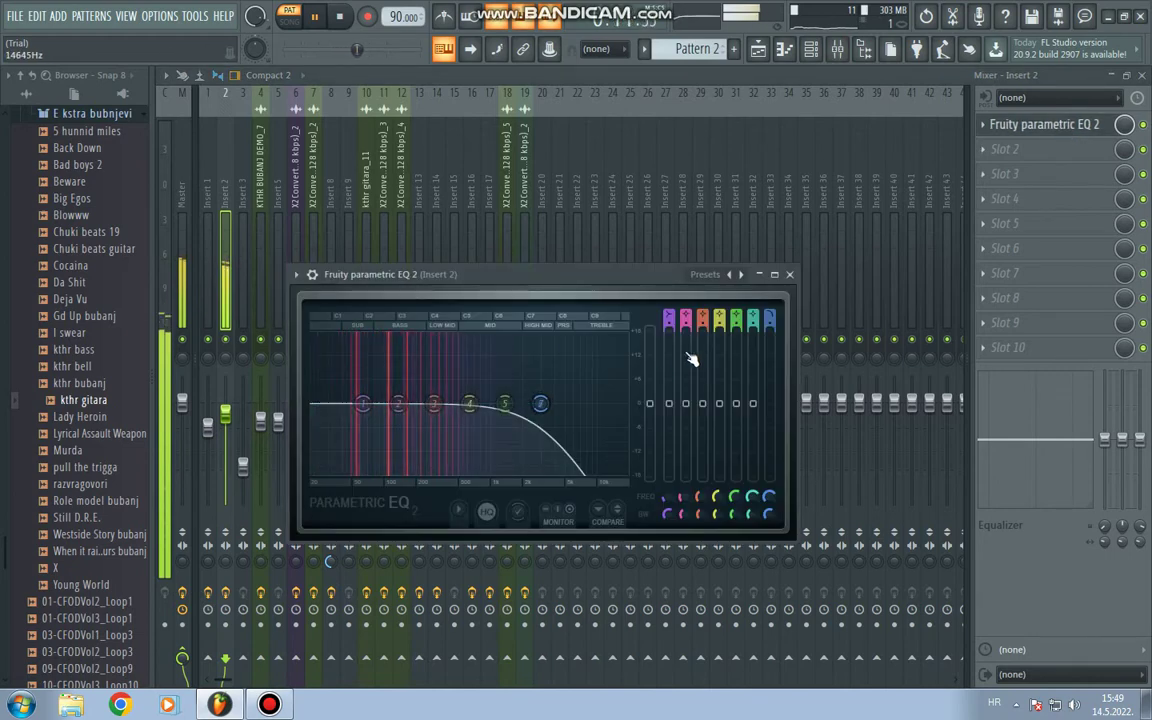
left_click(790, 275)
key("F9")
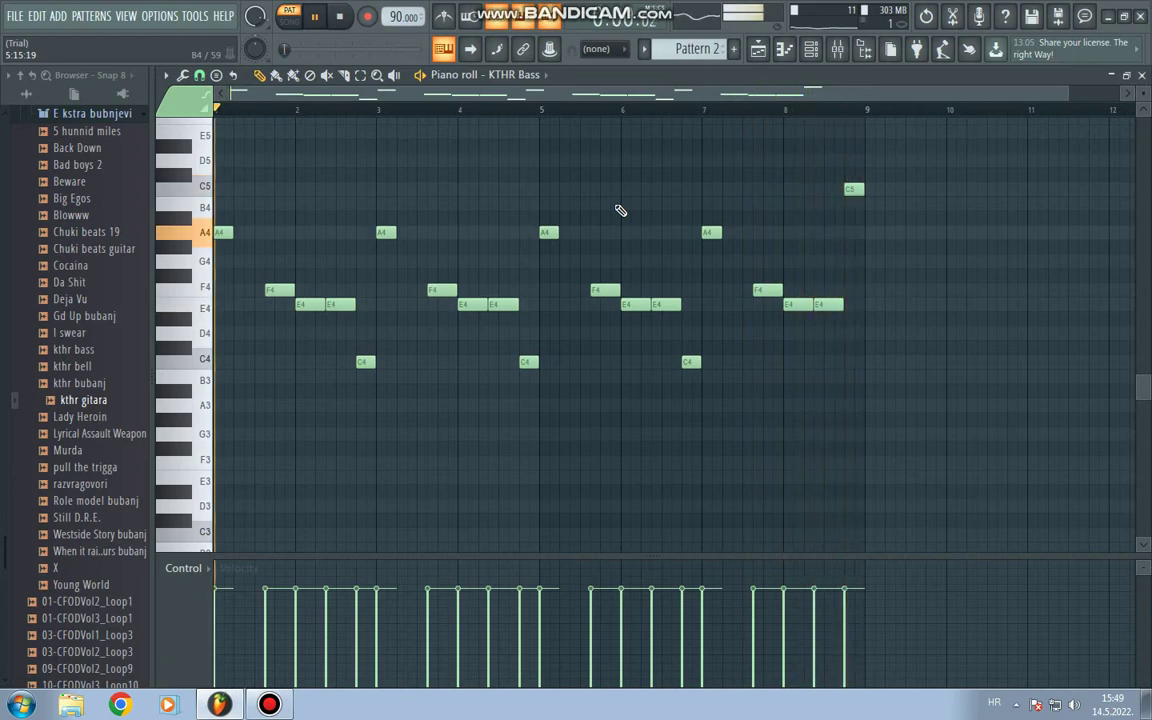
key("space")
Switch to Pattern 3, show its FL Keys notes in the piano roll and play them
scroll(666, 54, "up", 1)
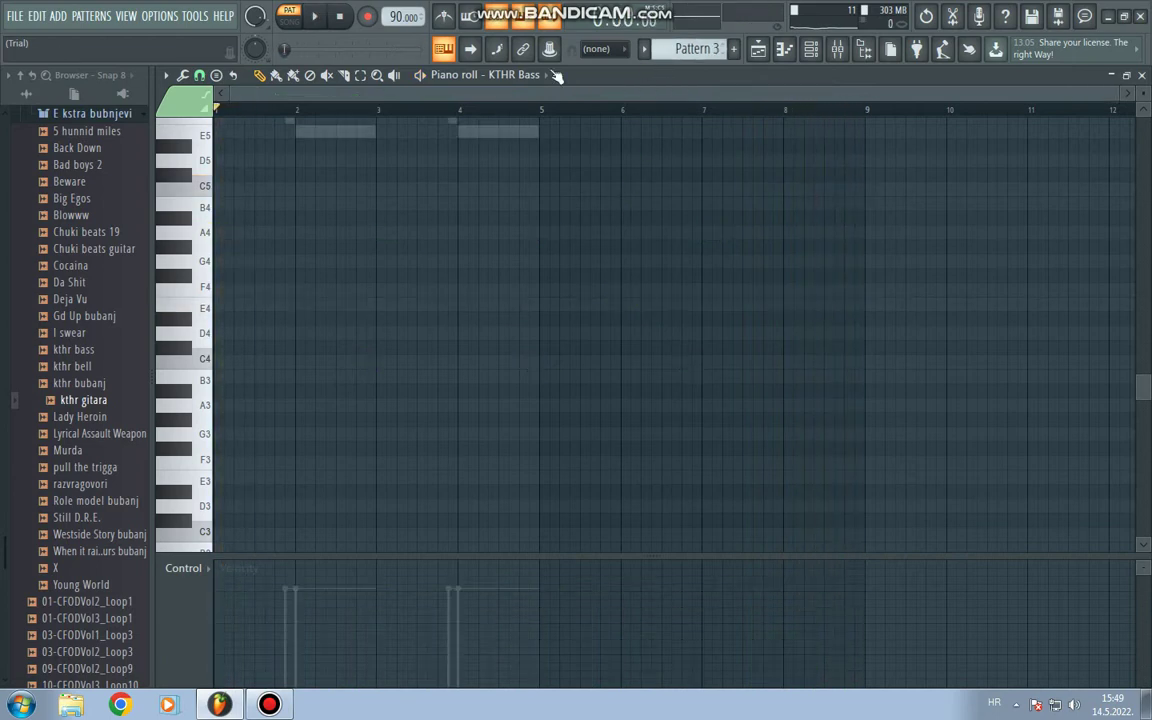
left_click(548, 75)
left_click(495, 416)
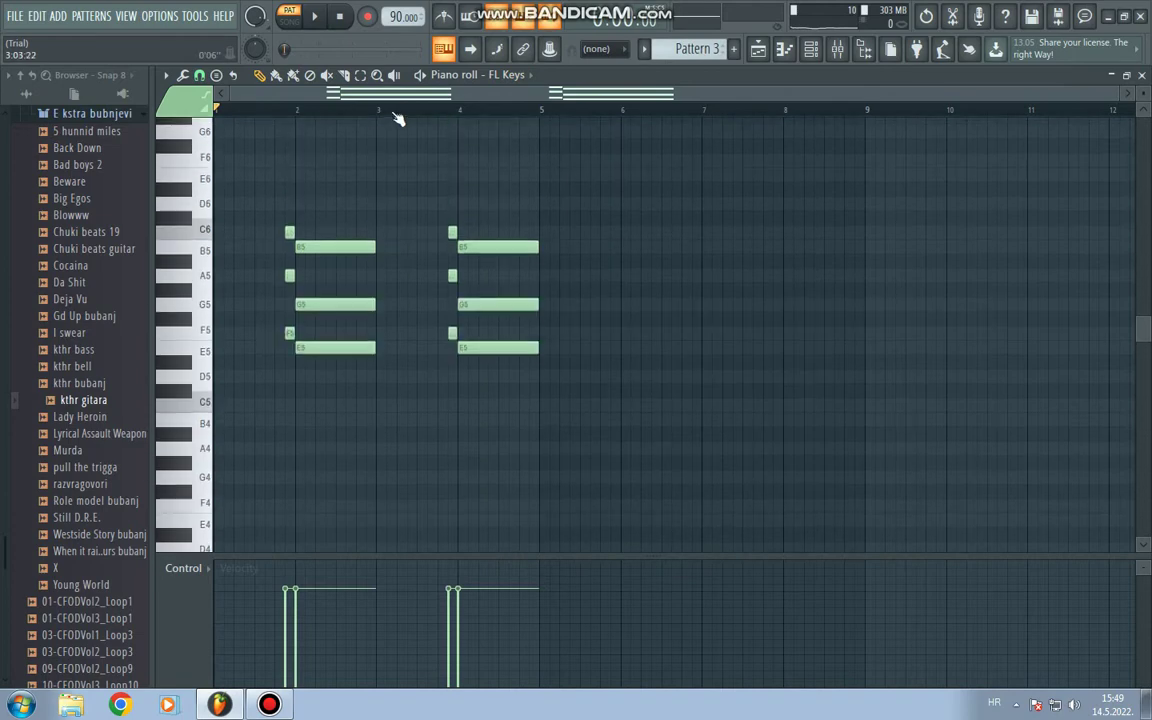
scroll(397, 112, "up", 2)
key("space")
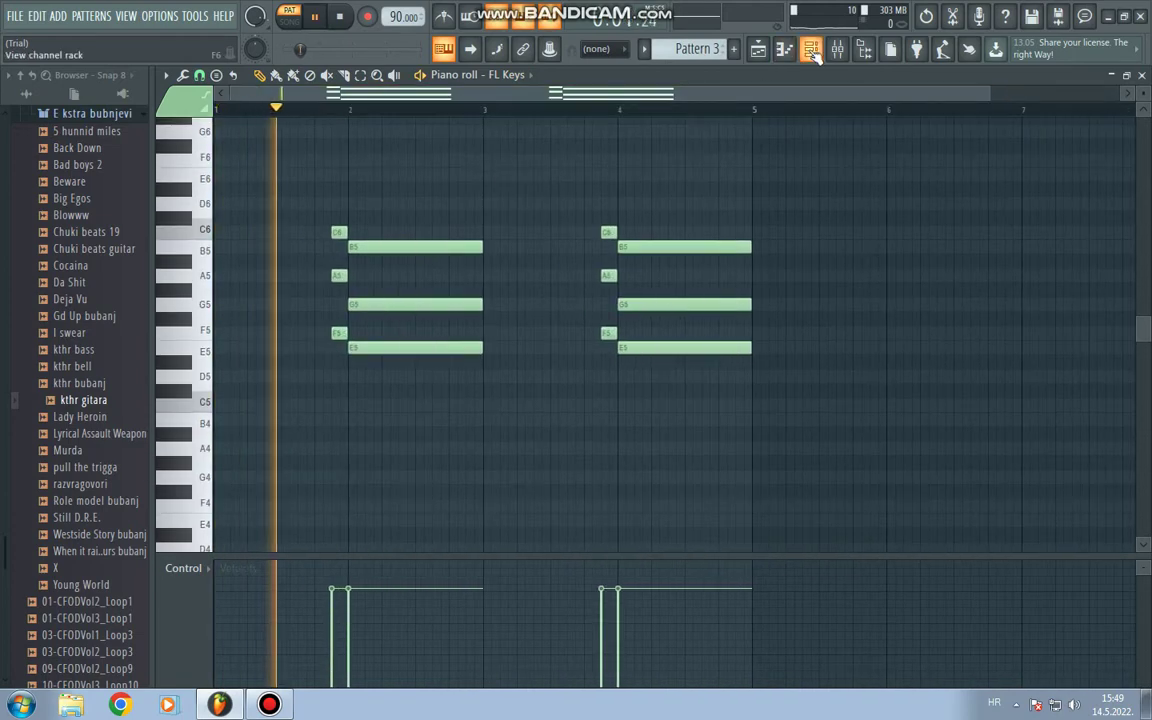
Examine the FL Keys instrument settings from the channel rack, then close both windows
left_click(811, 50)
left_click(293, 277)
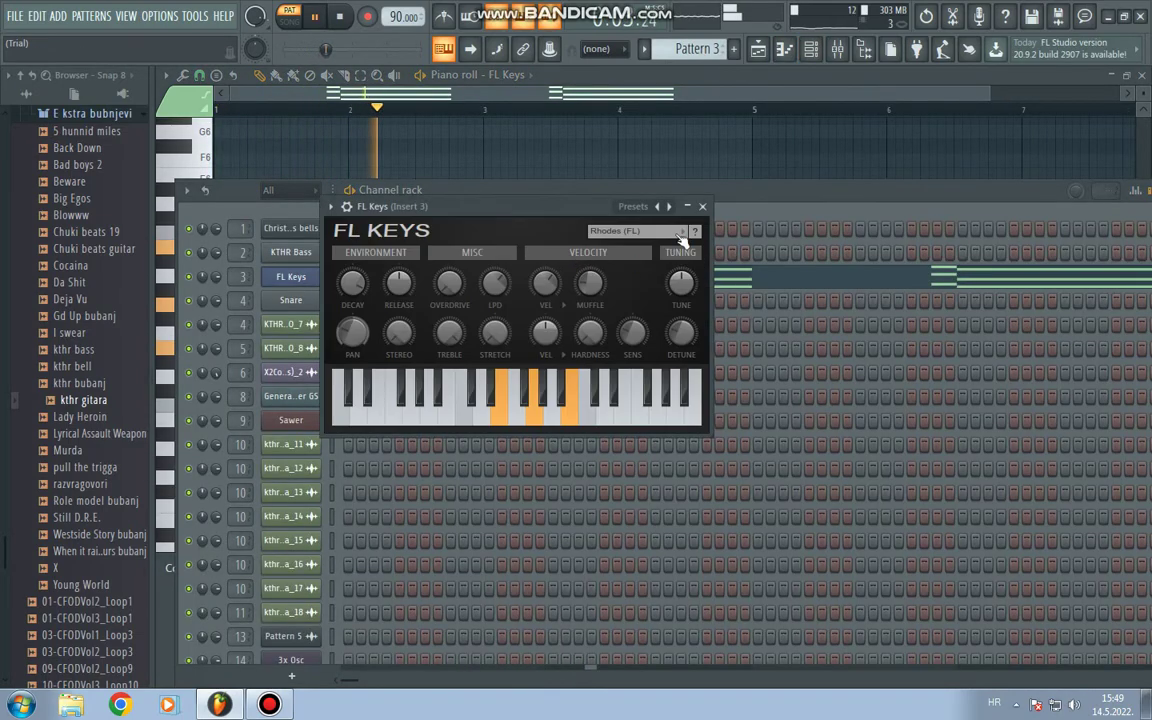
left_click(704, 207)
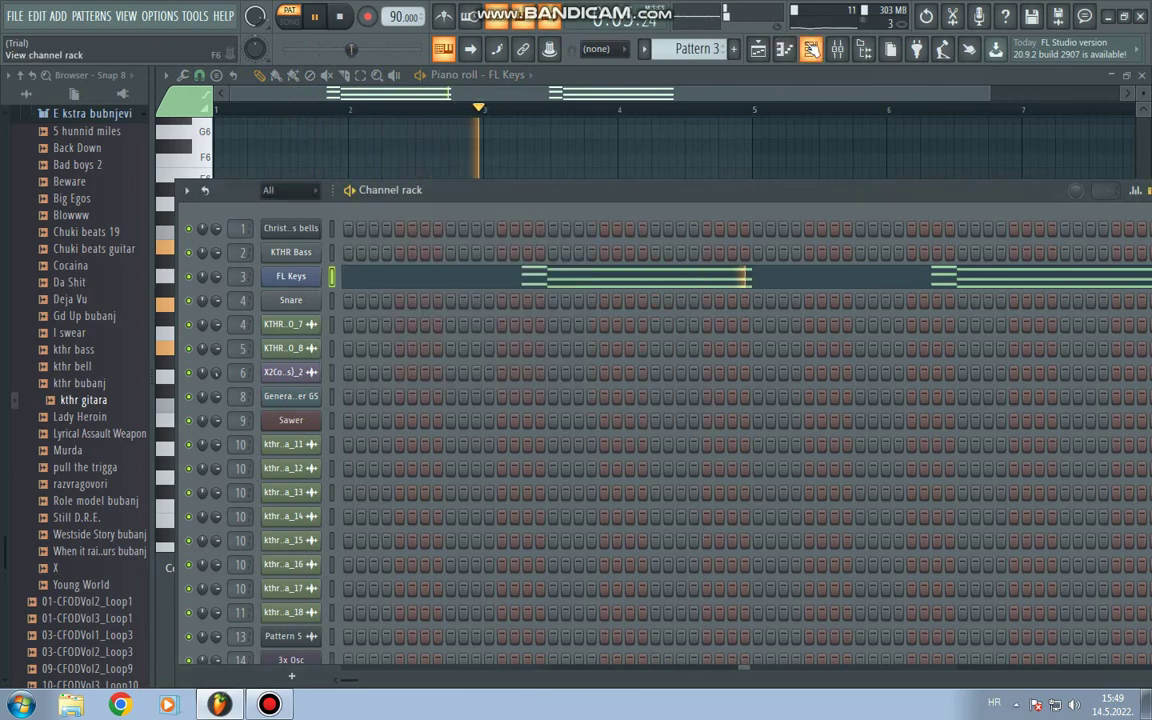
left_click(811, 50)
Switch to Pattern 4, show its GeneralUser GS notes in the piano roll and play them
left_click(733, 48)
key("space")
left_click(510, 75)
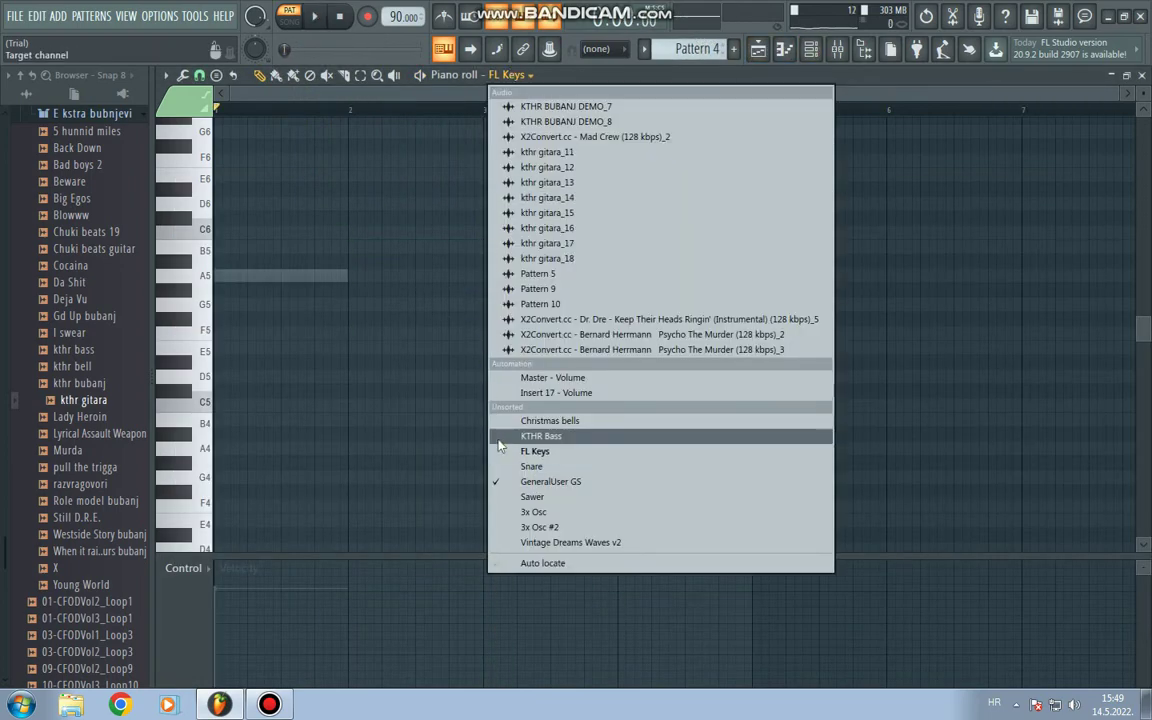
left_click(515, 478)
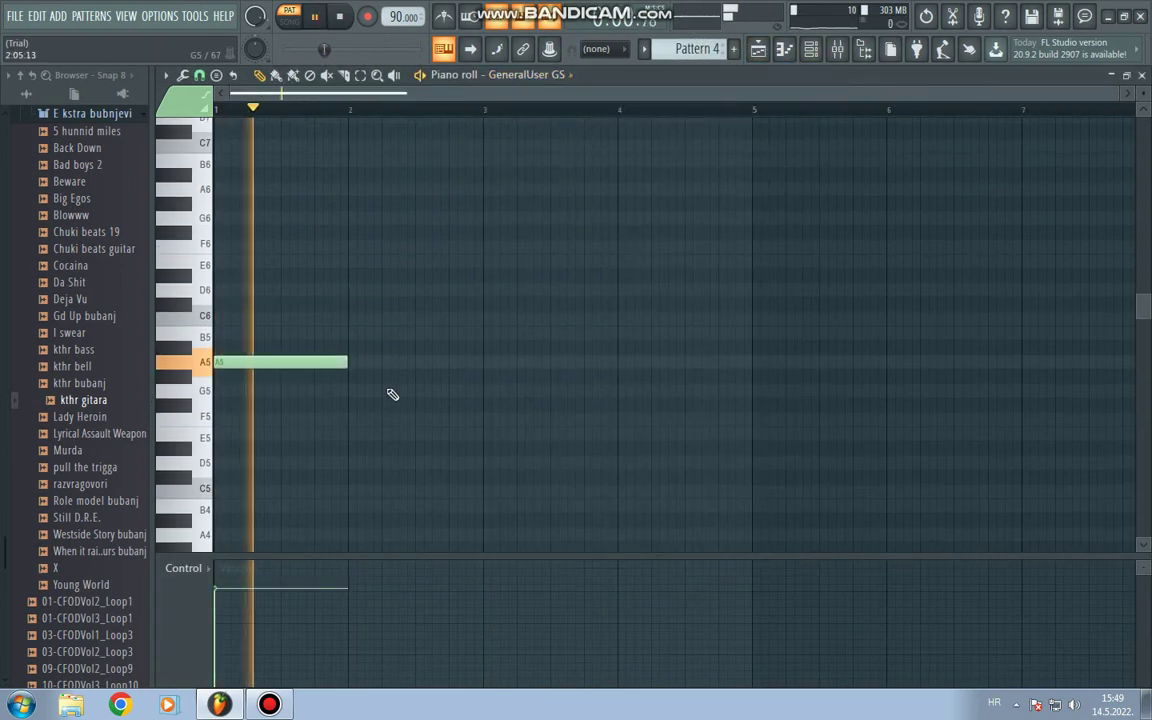
key("space")
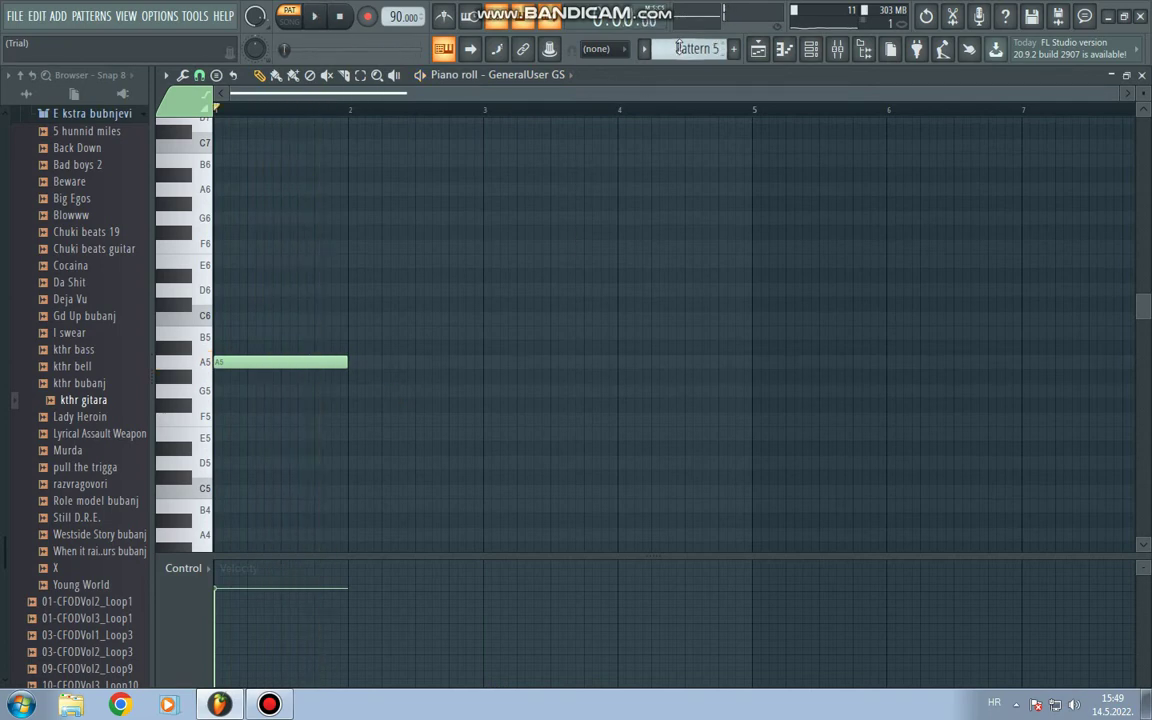
Show the Sawer notes of Pattern 5 in the piano roll with the whole melody in view
left_click(510, 75)
left_click(465, 452)
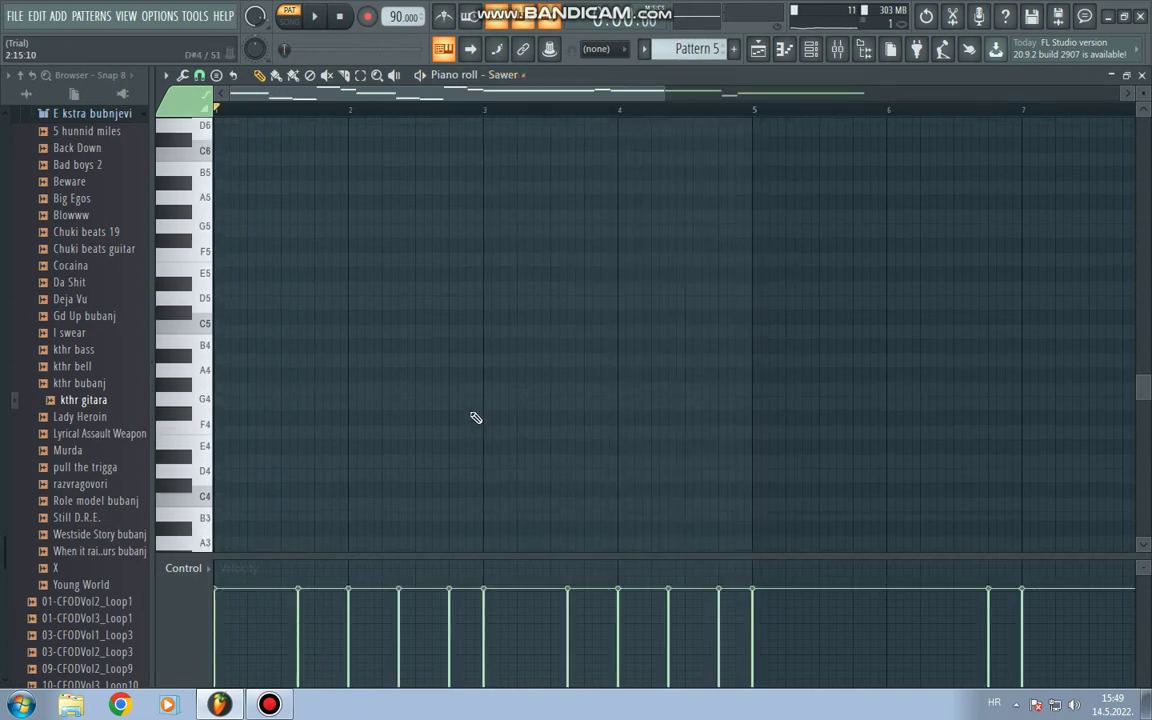
scroll(476, 418, "down", 3)
scroll(568, 115, "down", 3)
scroll(537, 187, "up", 8)
scroll(537, 189, "up", 8)
scroll(537, 190, "down", 2)
Examine the Sawer synth's program and settings while Pattern 5 plays, then close it and the channel rack
left_click(811, 52)
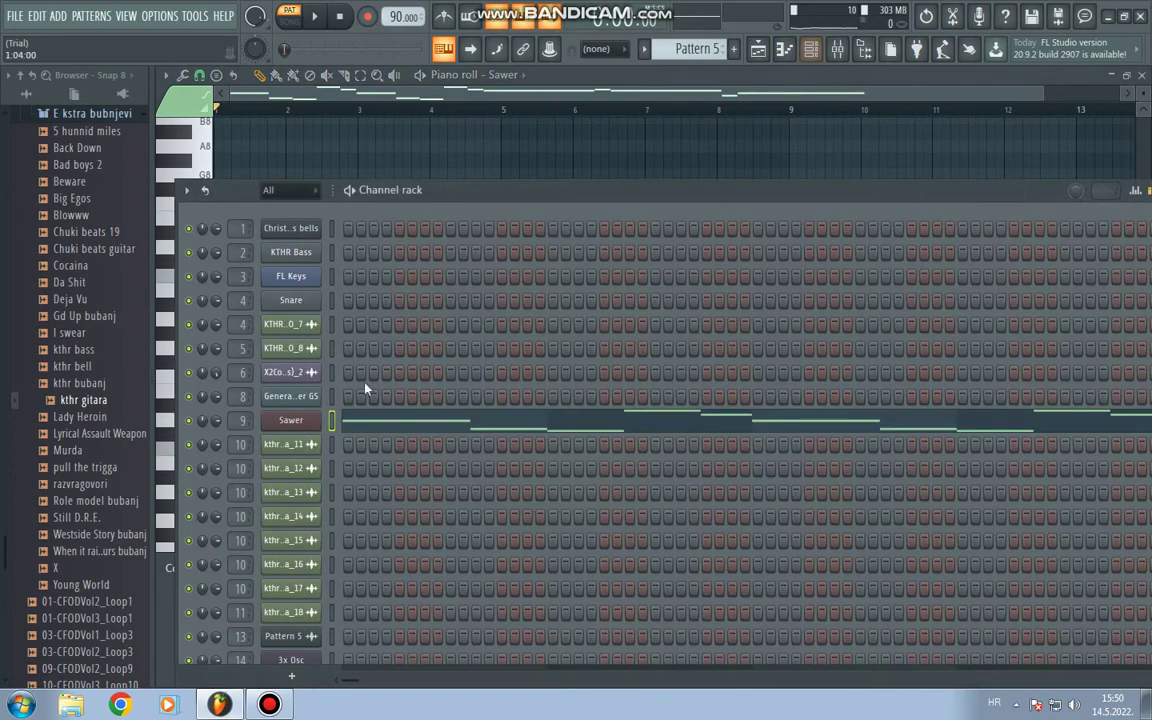
left_click(308, 419)
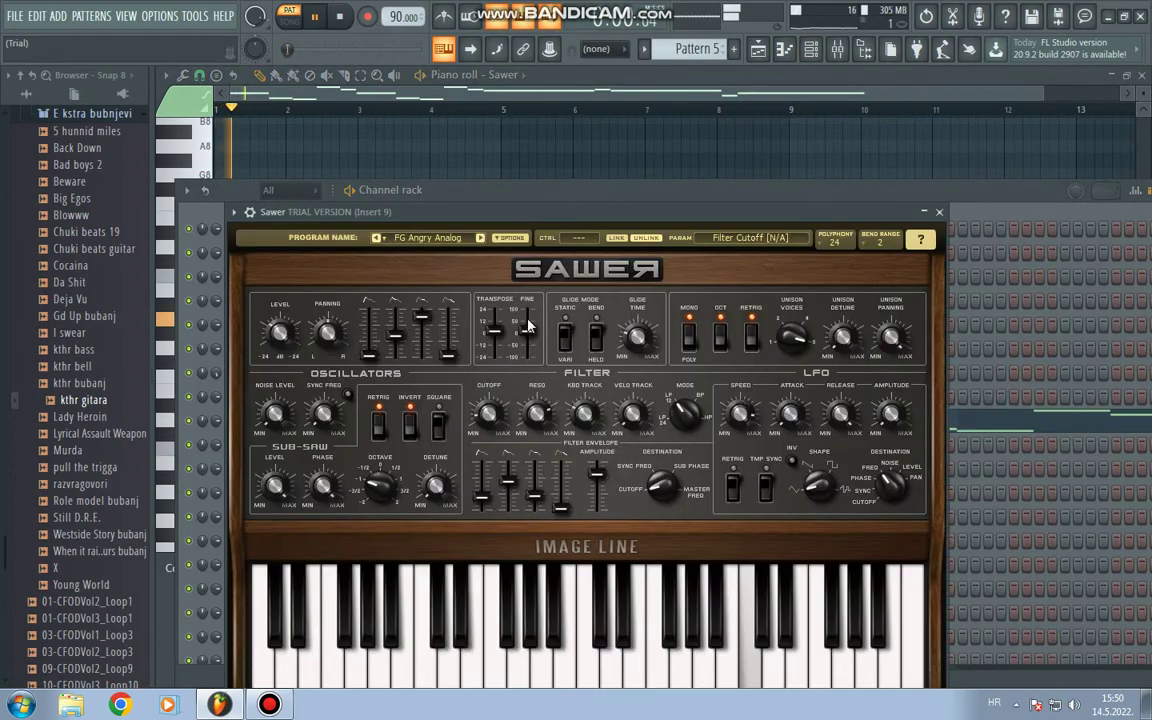
left_click(940, 213)
left_click(811, 52)
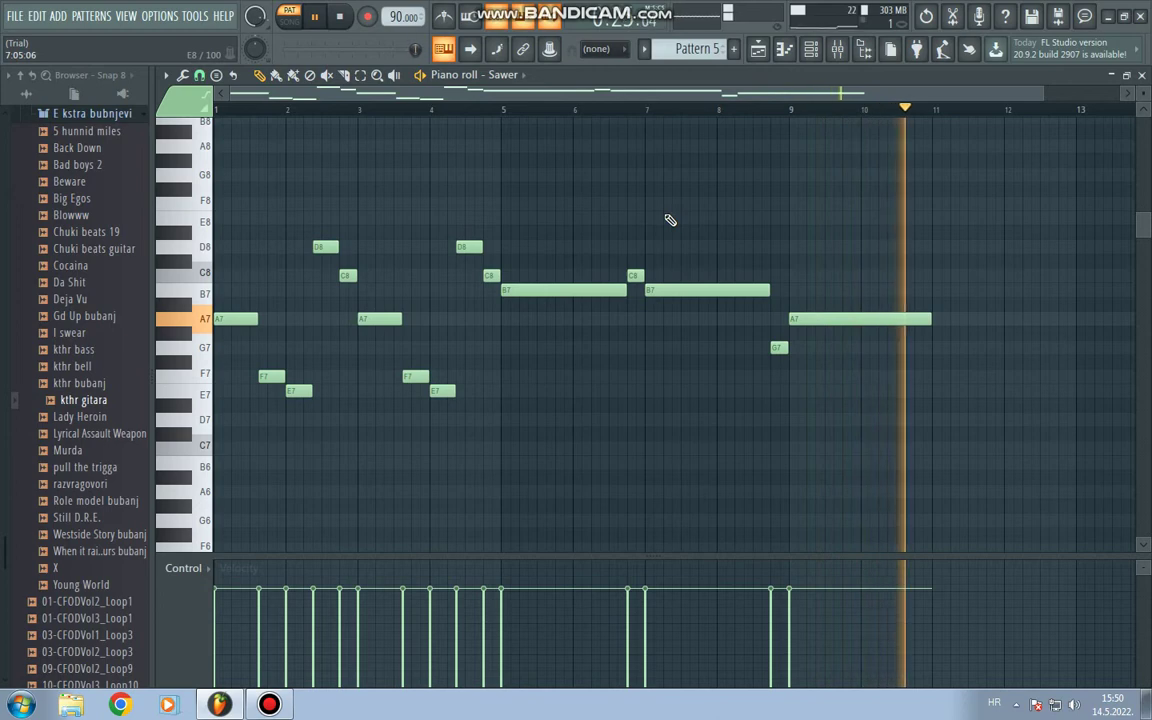
Switch to Pattern 6 and show its 3x Osc notes in the piano roll
scroll(682, 38, "down", 1)
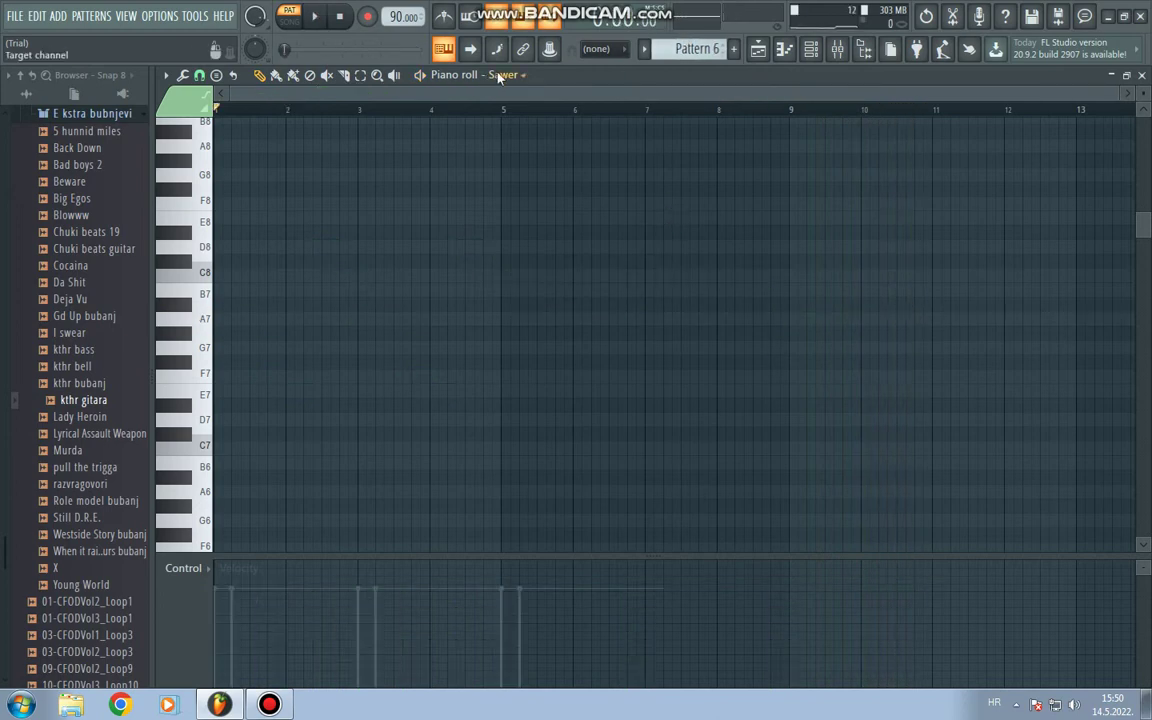
left_click(500, 75)
left_click(515, 511)
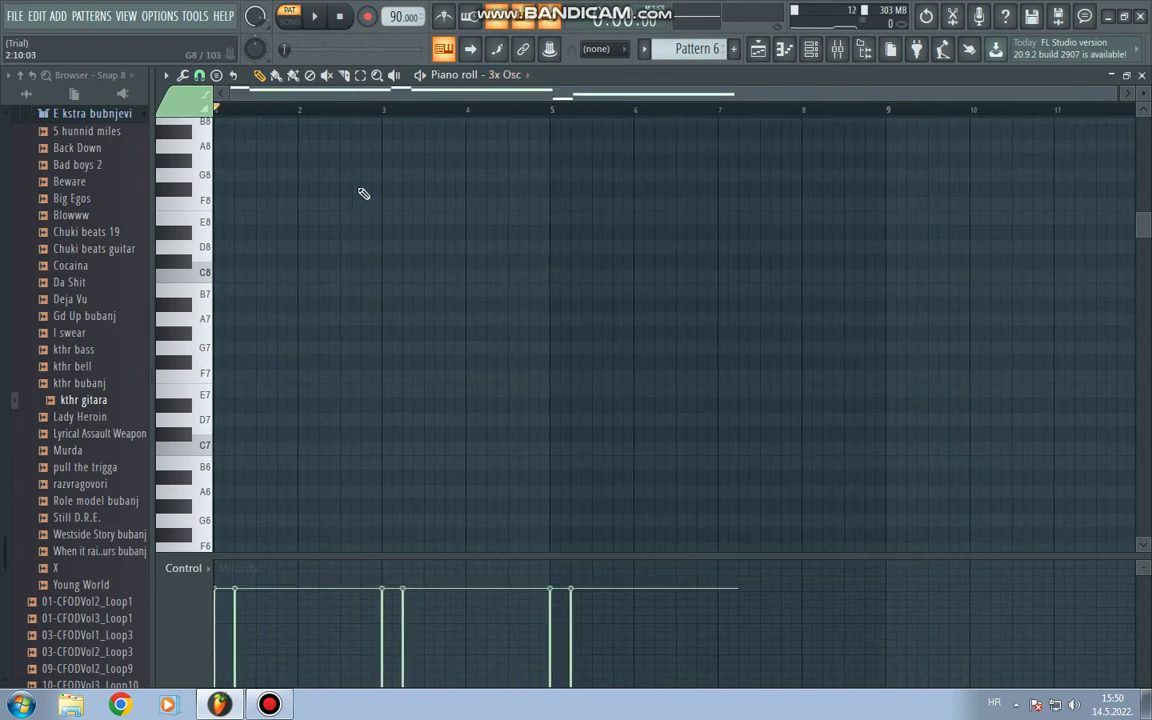
Examine the oscillator settings of the 3x Osc channel from the channel rack and close the plugin
left_click(813, 52)
scroll(347, 407, "down", 4)
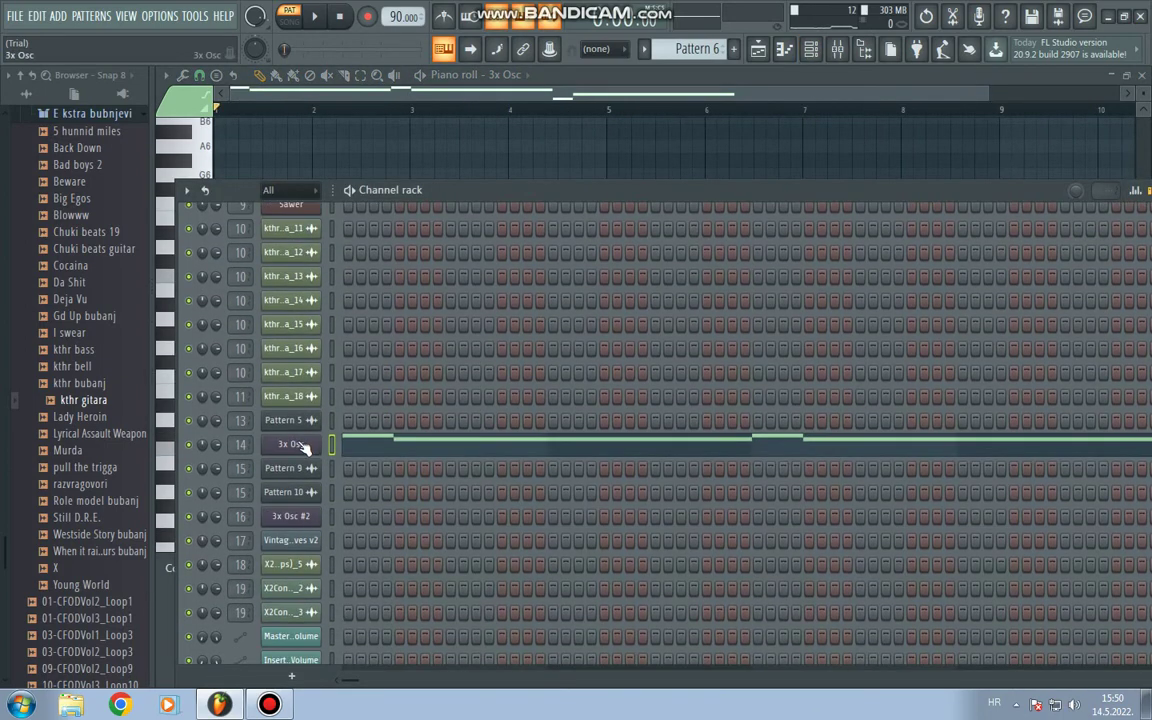
left_click(303, 444)
left_click(310, 208)
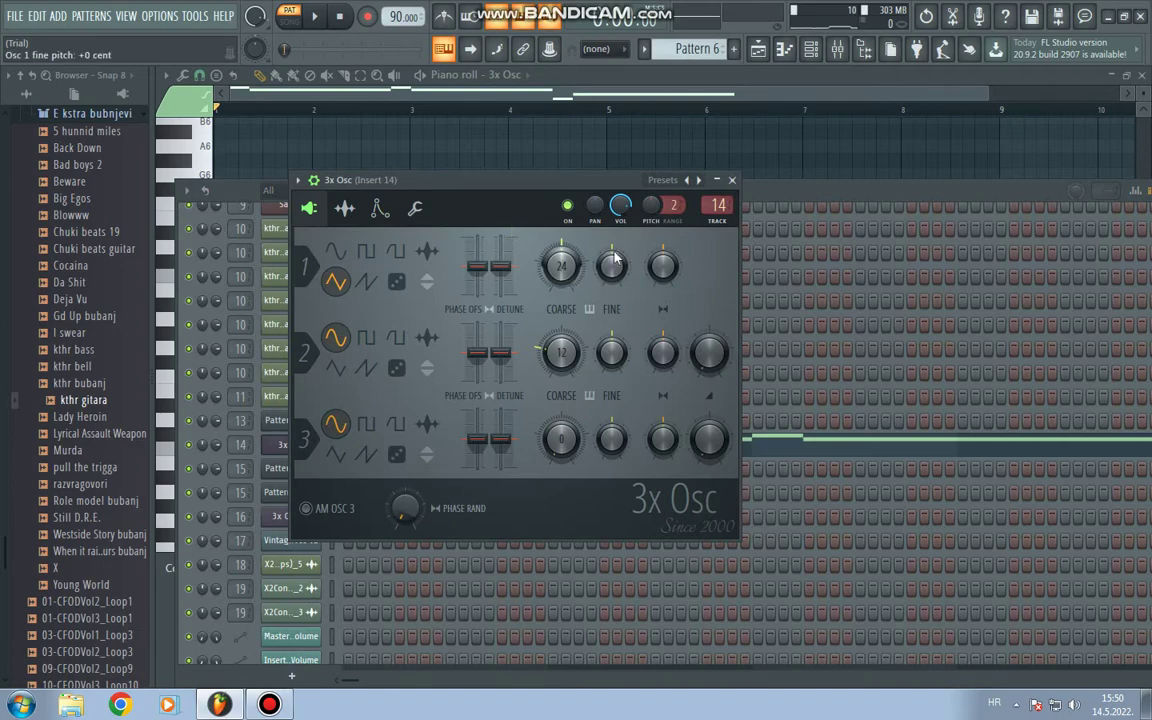
left_click(735, 180)
Inspect the Fruity Love Philter and Fruity parametric EQ 2 effects on mixer Insert 14 and start playback
left_click(837, 49)
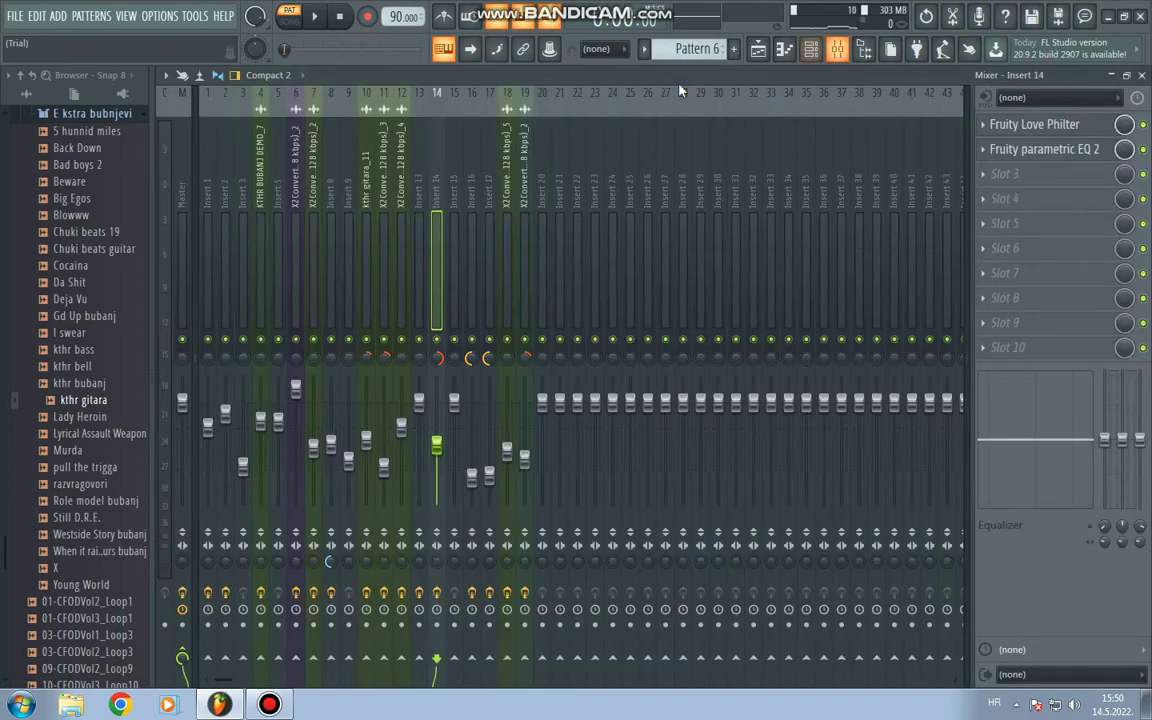
left_click(1053, 126)
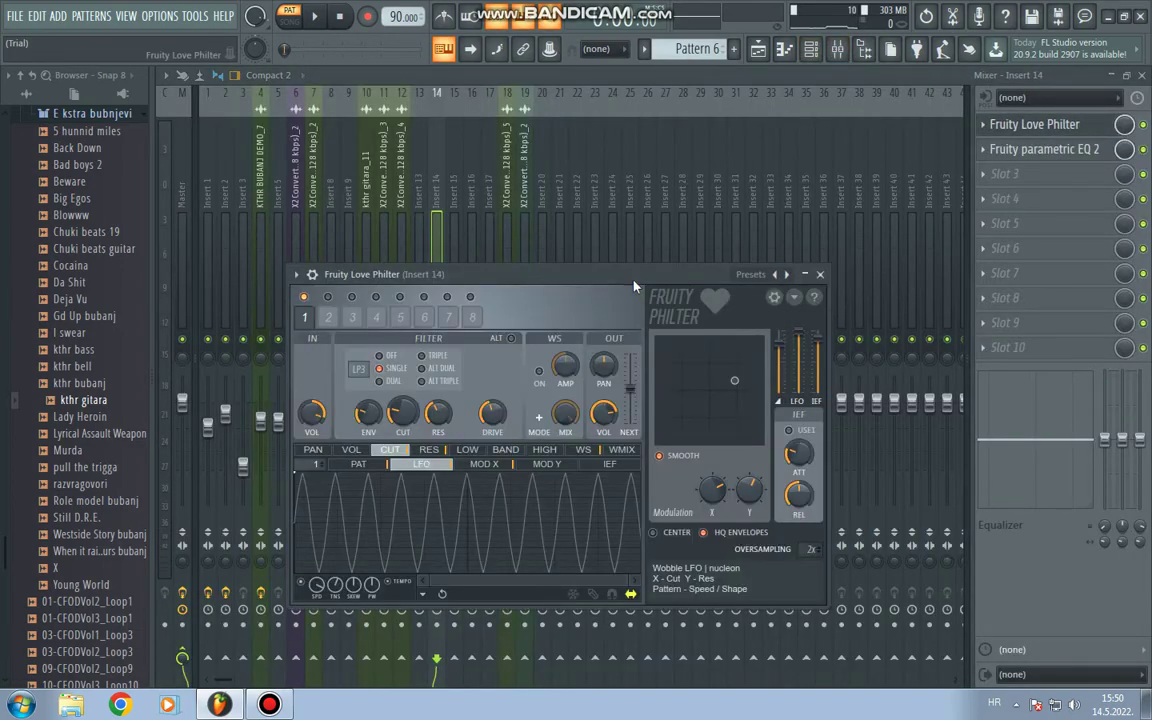
left_click_drag(634, 288, 630, 252)
left_click(809, 251)
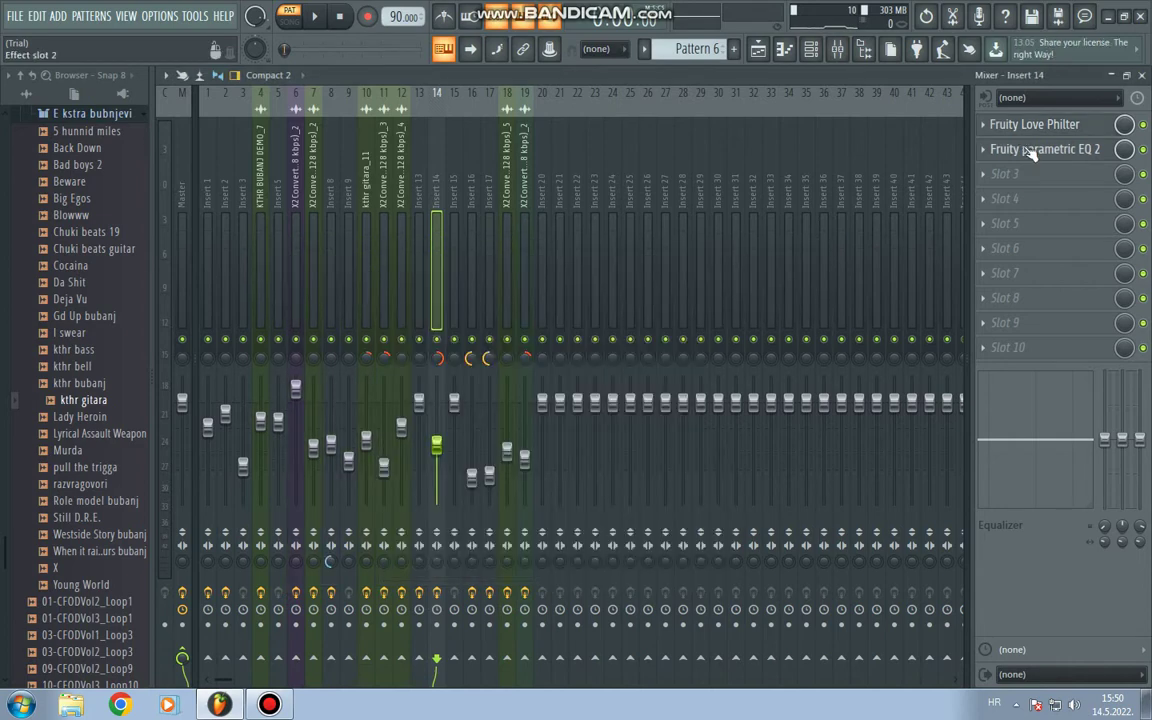
key("space")
left_click(811, 295)
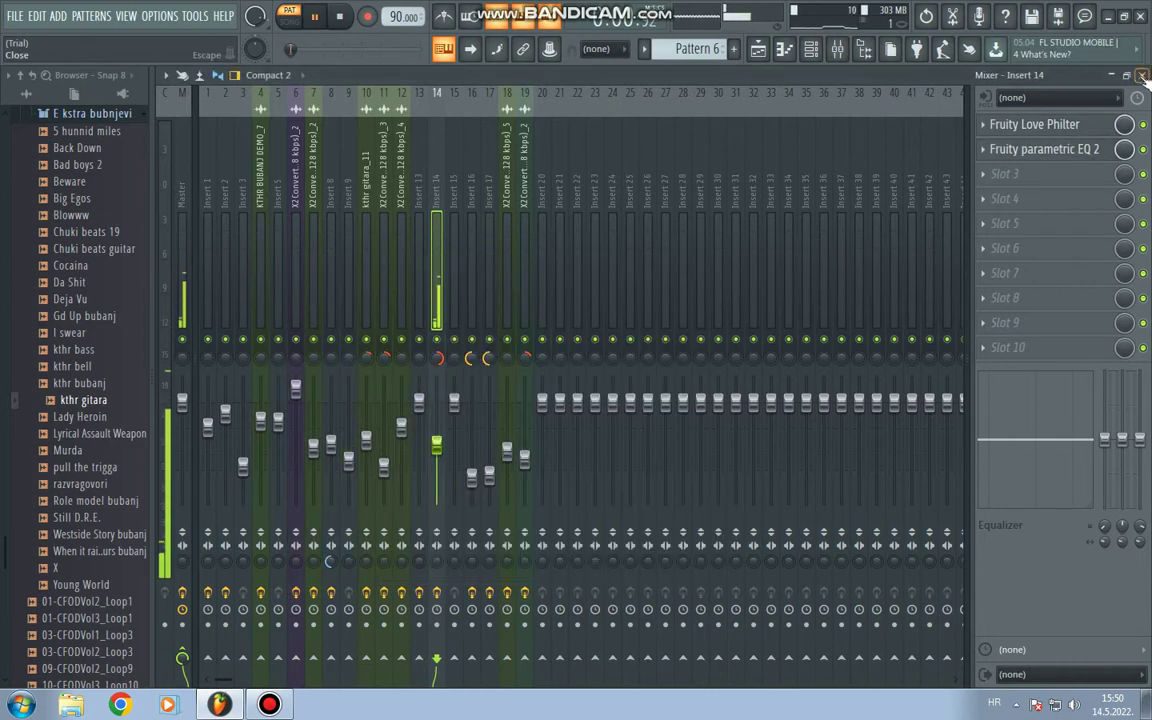
Close the mixer and follow the 3x Osc notes of Pattern 6 in the piano roll
left_click(1142, 77)
scroll(476, 98, "up", 1)
left_click_drag(450, 98, 405, 100)
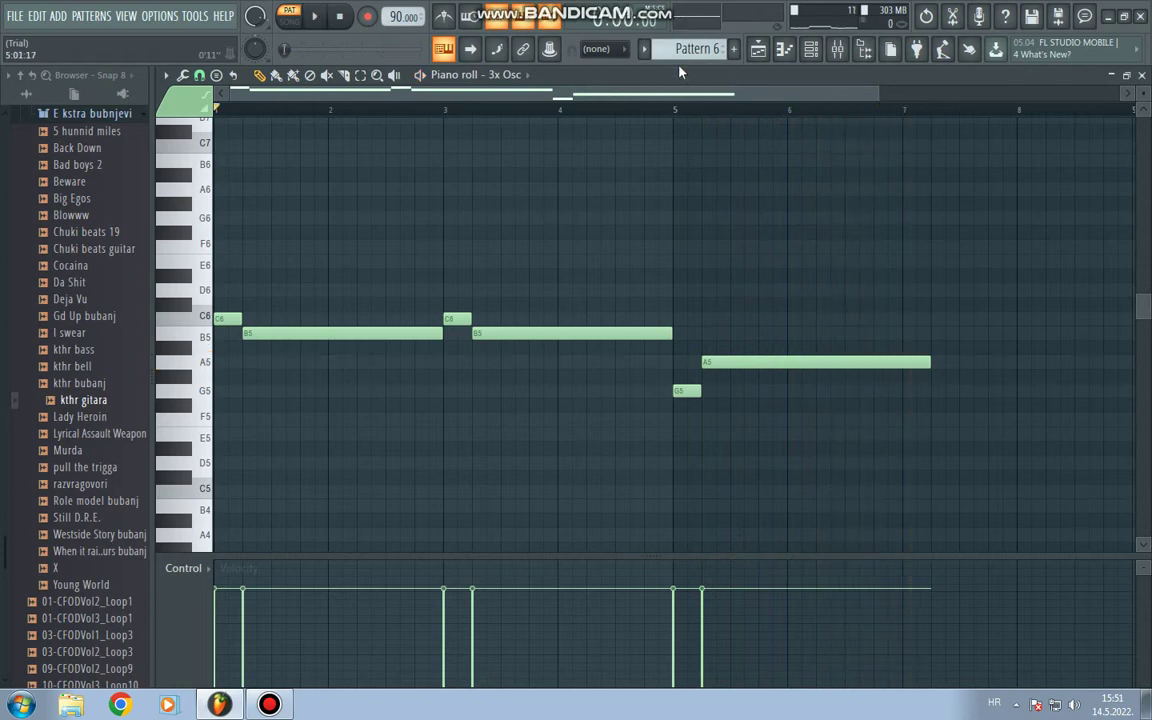
Play the 3x Osc notes of Pattern 7 and Pattern 8 in the piano roll
scroll(682, 55, "down", 1)
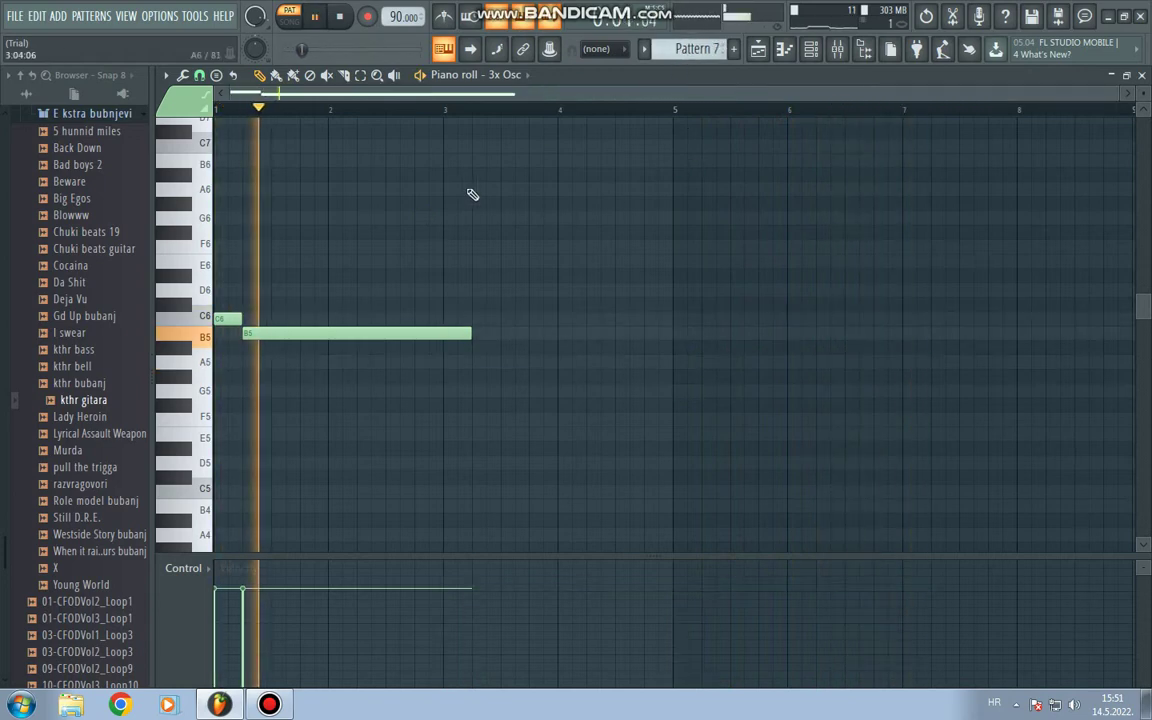
key("space")
scroll(678, 50, "down", 1)
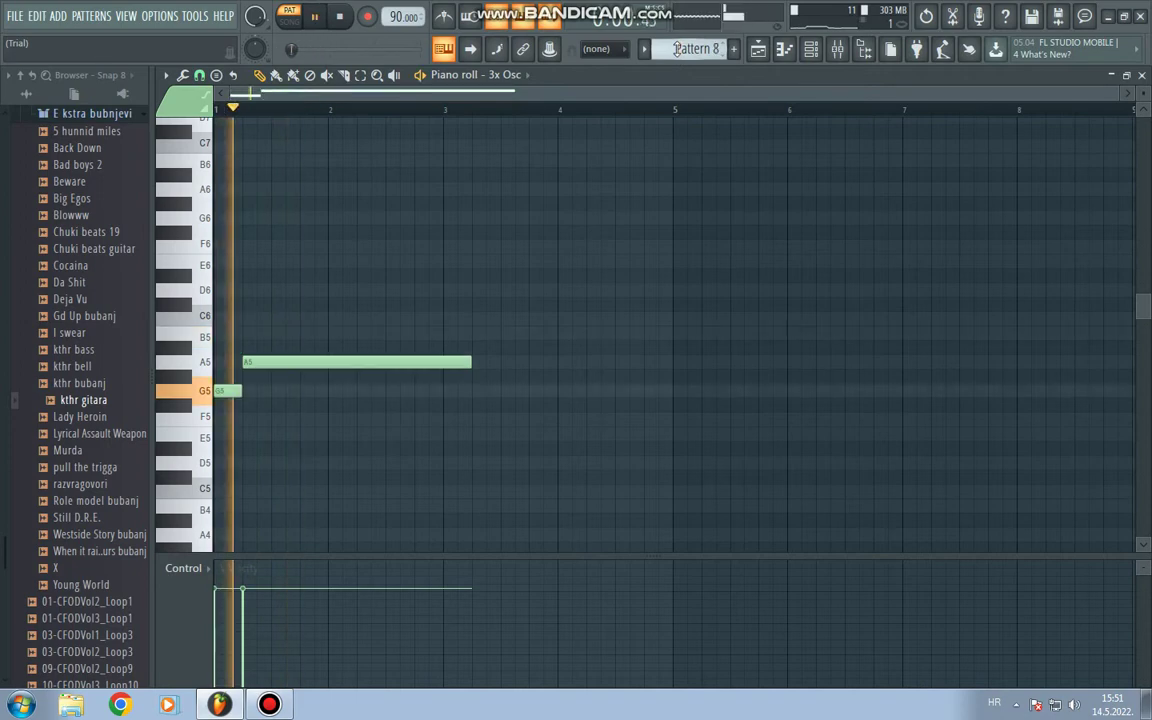
Switch to Pattern 9, show its 3x Osc #2 notes in the piano roll and listen to them
scroll(678, 50, "down", 1)
key("space")
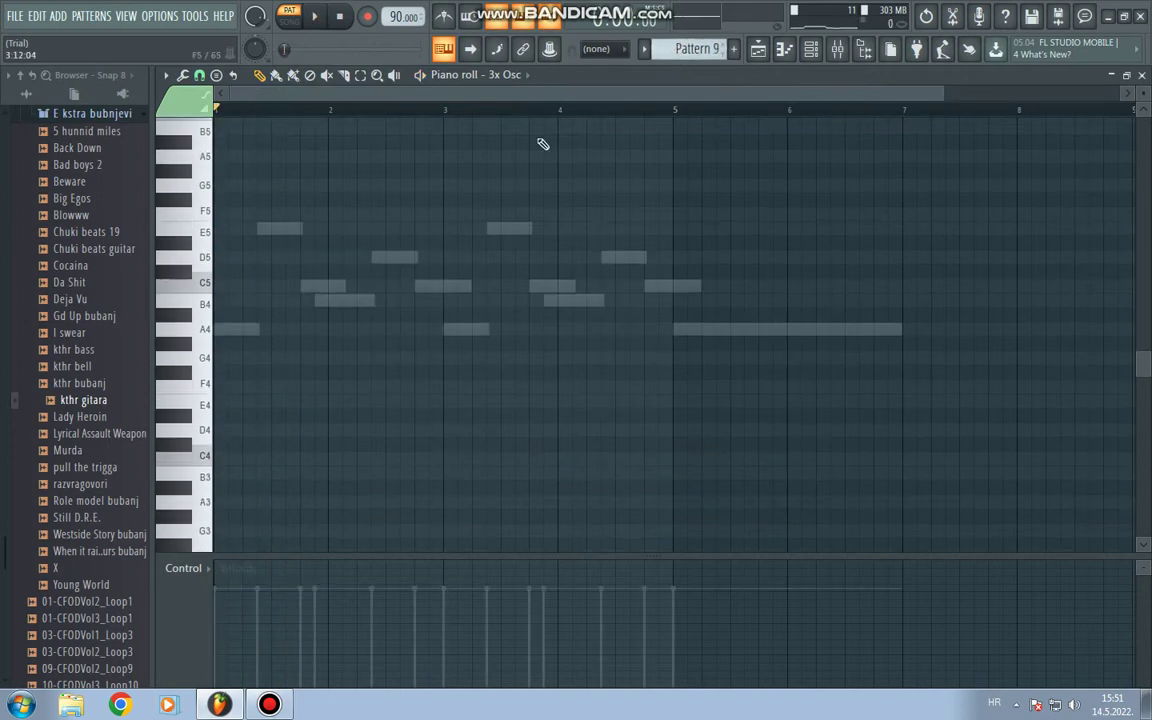
left_click(472, 74)
left_click(485, 470)
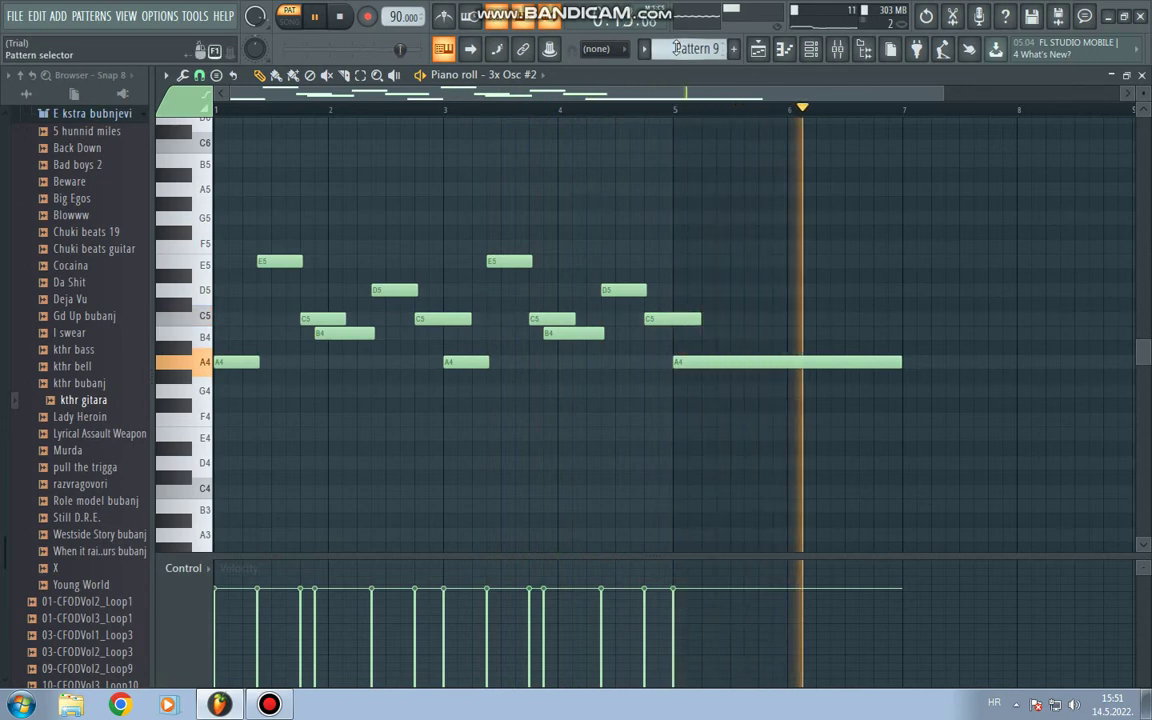
key("space")
Switch to Pattern 10, show its 3x Osc notes in the piano roll and listen to them
scroll(676, 48, "up", 1)
left_click(541, 87)
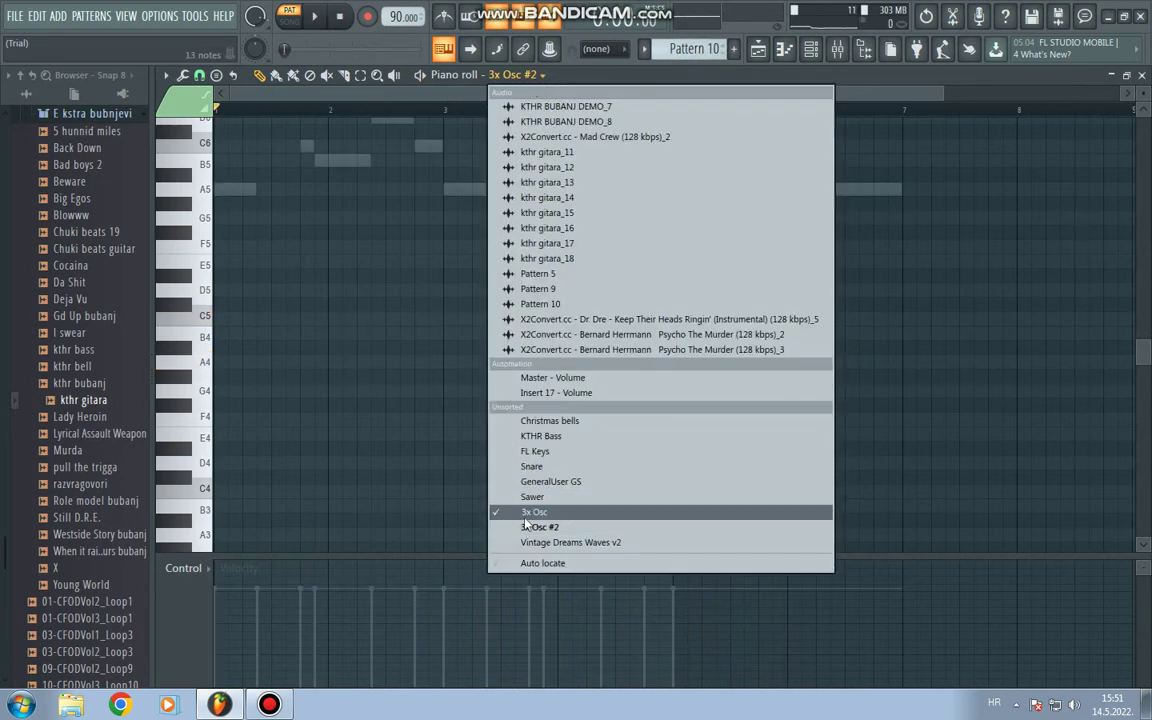
left_click(476, 465)
scroll(441, 408, "up", 1)
key("space")
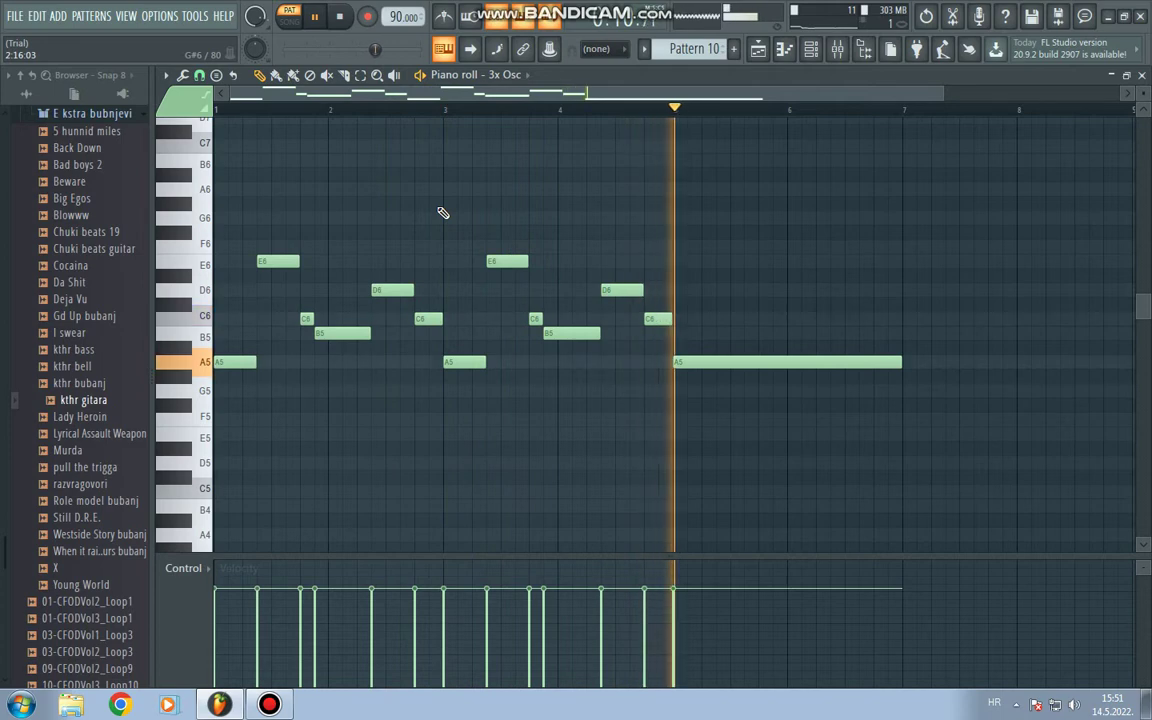
key("space")
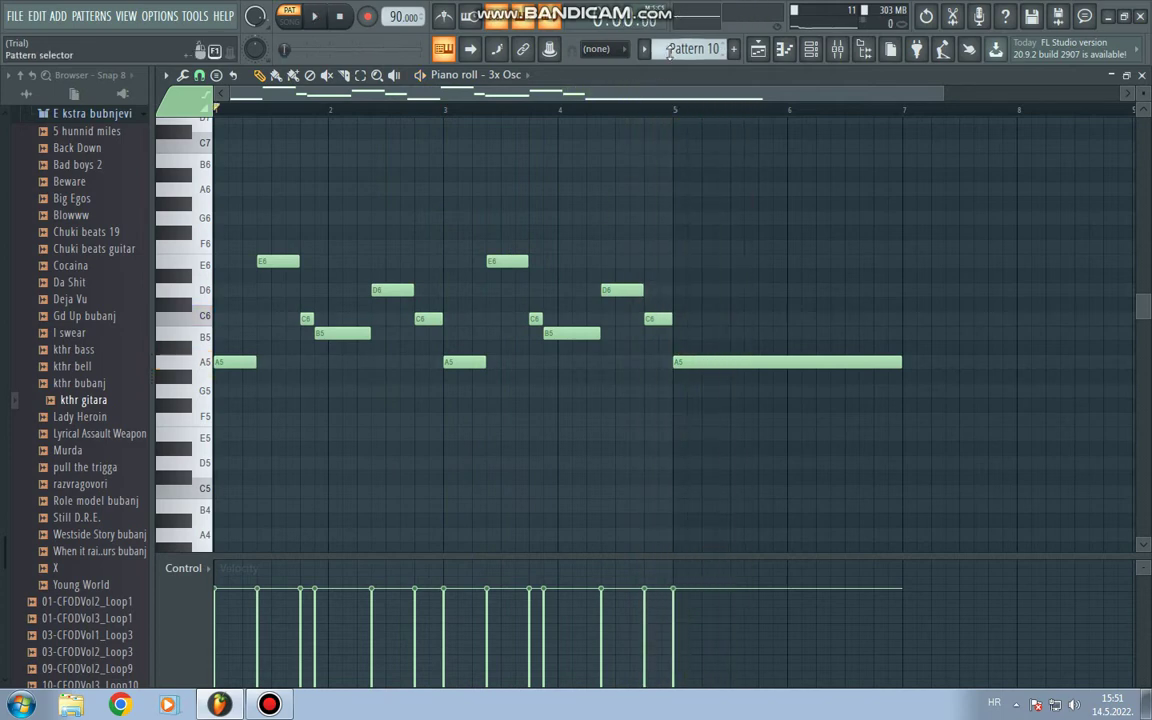
Switch to Pattern 11, show its Vintage Dreams Waves v2 notes in the piano roll and play them
scroll(674, 50, "up", 1)
left_click(519, 77)
left_click(540, 542)
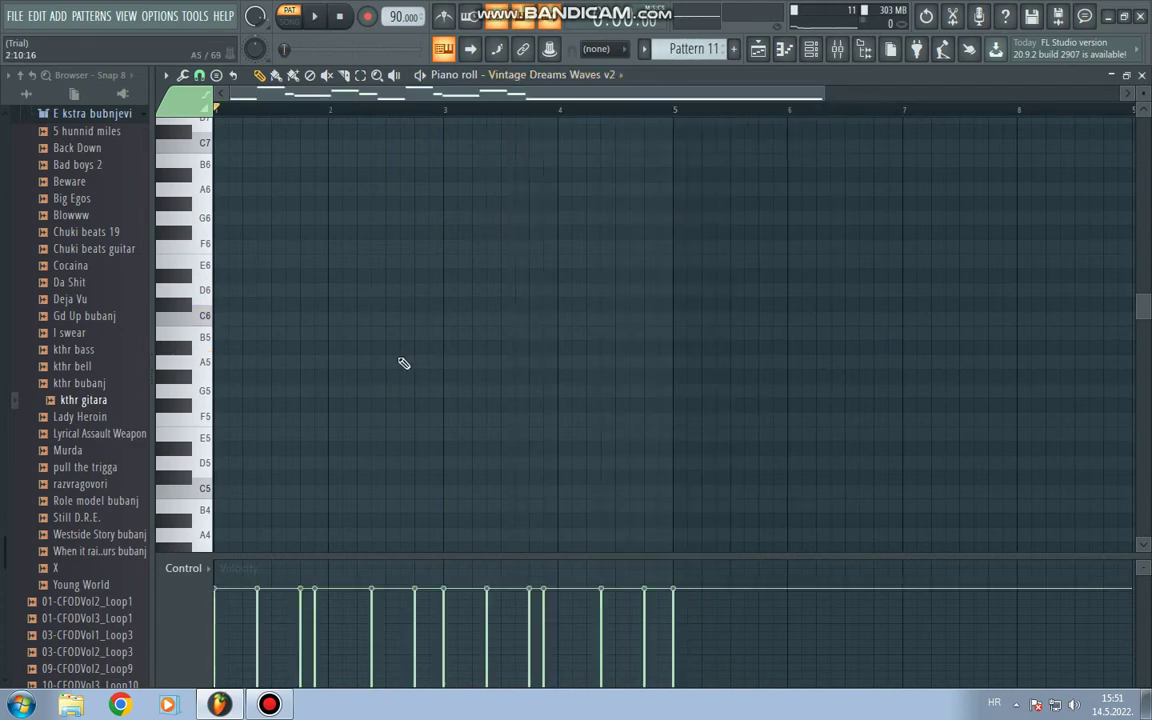
key("space")
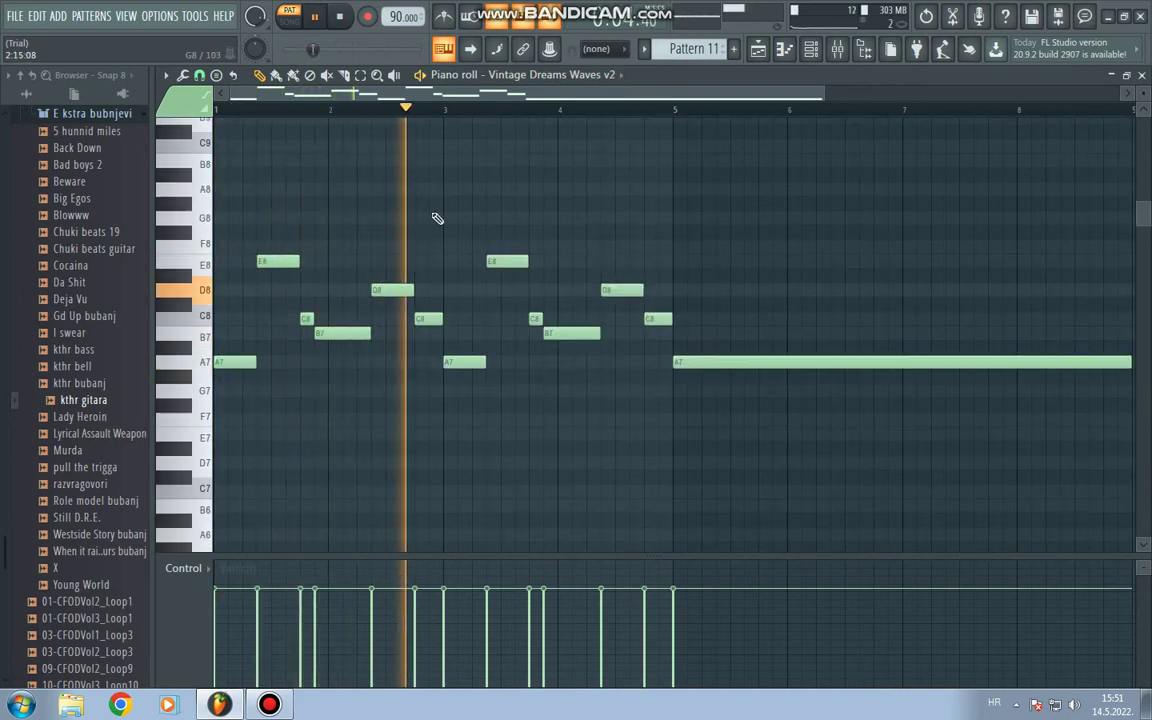
View the mixer levels while Pattern 11 plays and return to its full run of notes in the piano roll
left_click(843, 54)
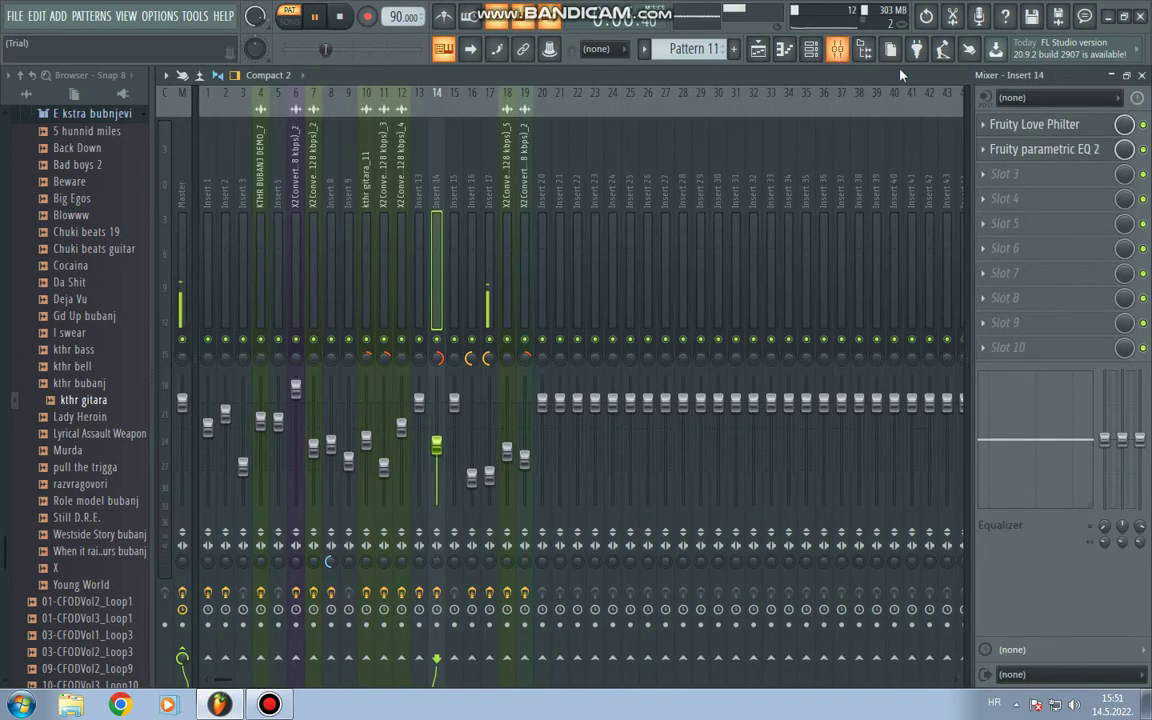
left_click(1143, 75)
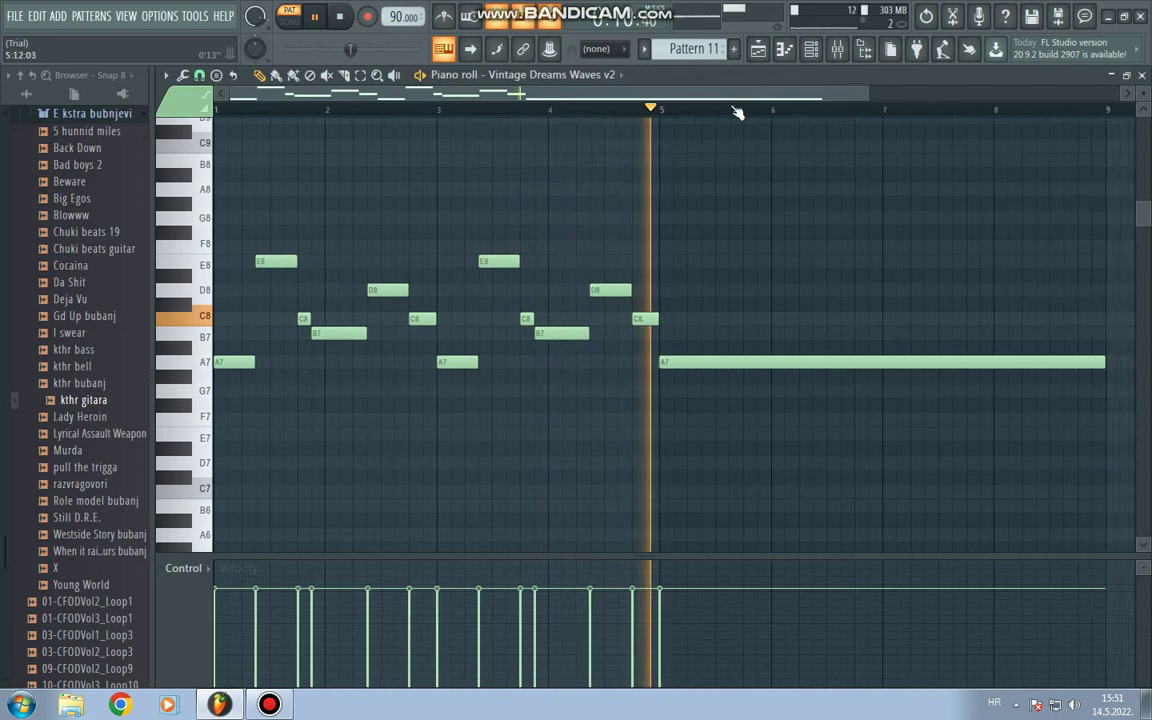
scroll(737, 112, "down", 2)
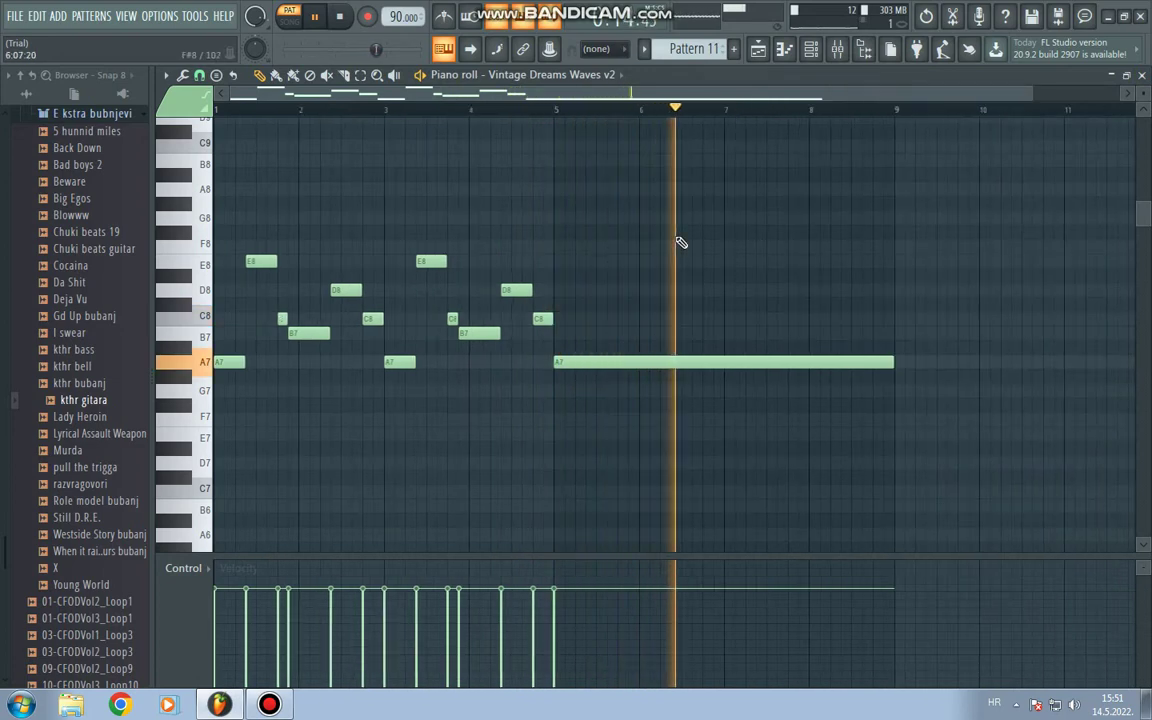
Switch to Pattern 12, show its FL Keys notes in the piano roll and listen to them
scroll(684, 56, "down", 1)
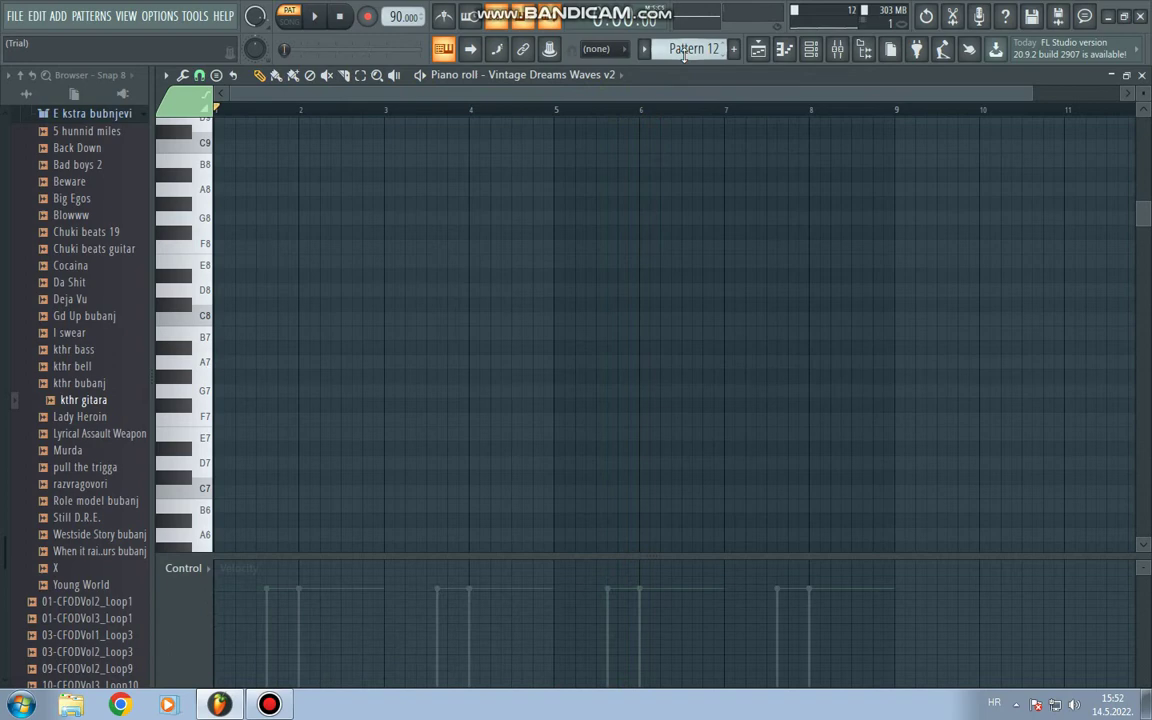
left_click(573, 76)
left_click(513, 453)
key("space")
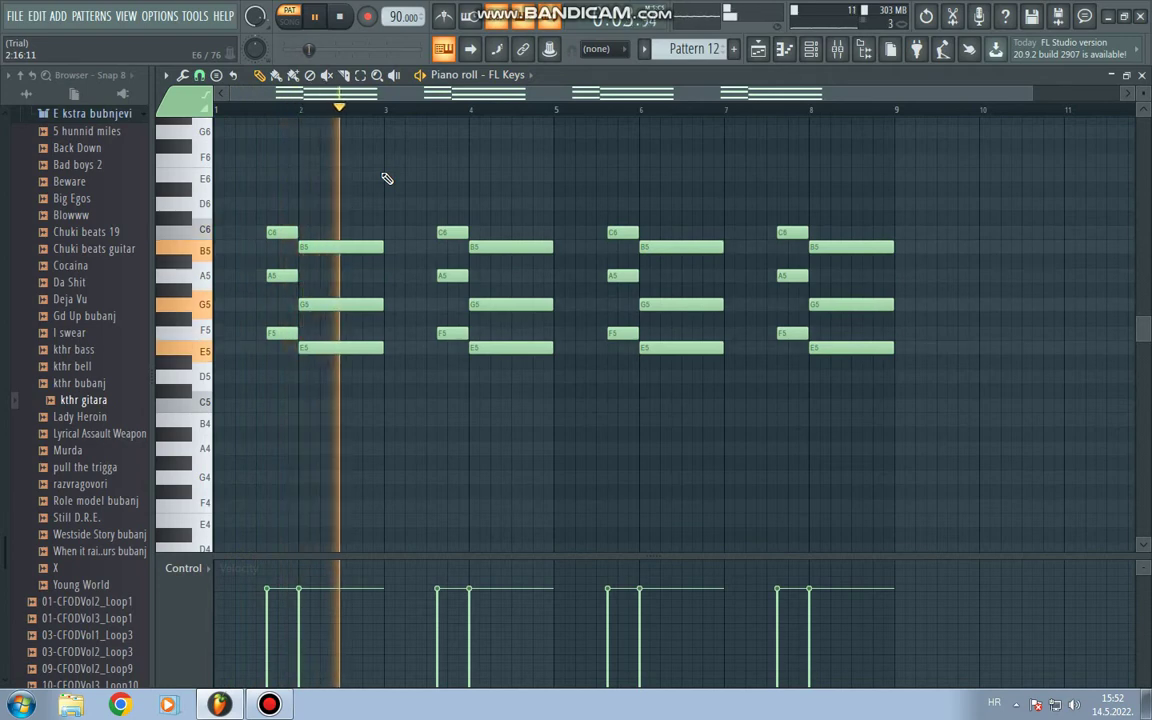
key("space")
Switch to Pattern 13, close the piano roll and examine the opening bars of the playlist arrangement
scroll(689, 41, "down", 1)
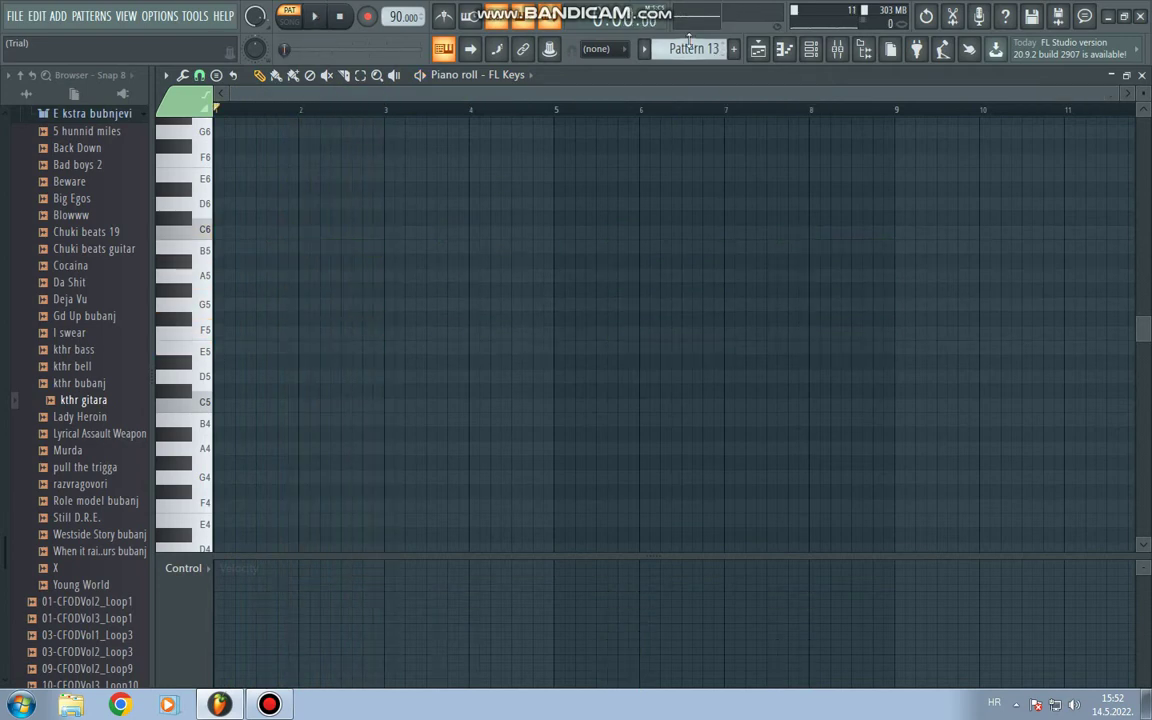
left_click(1141, 75)
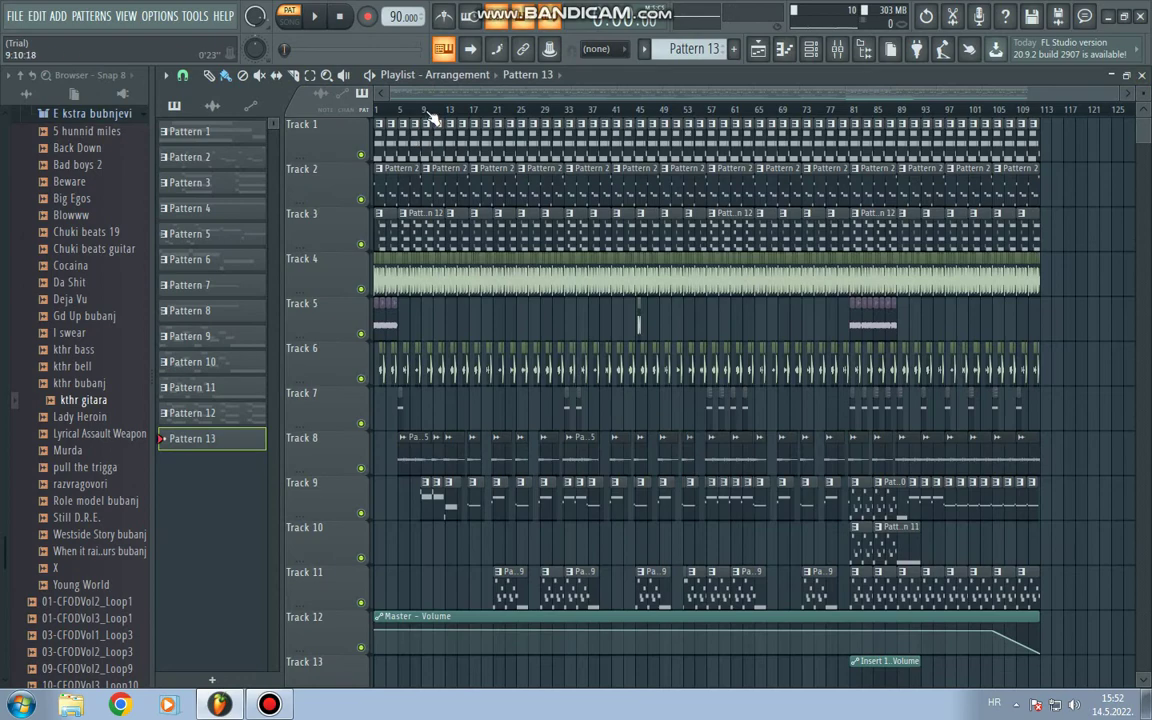
scroll(441, 113, "up", 5)
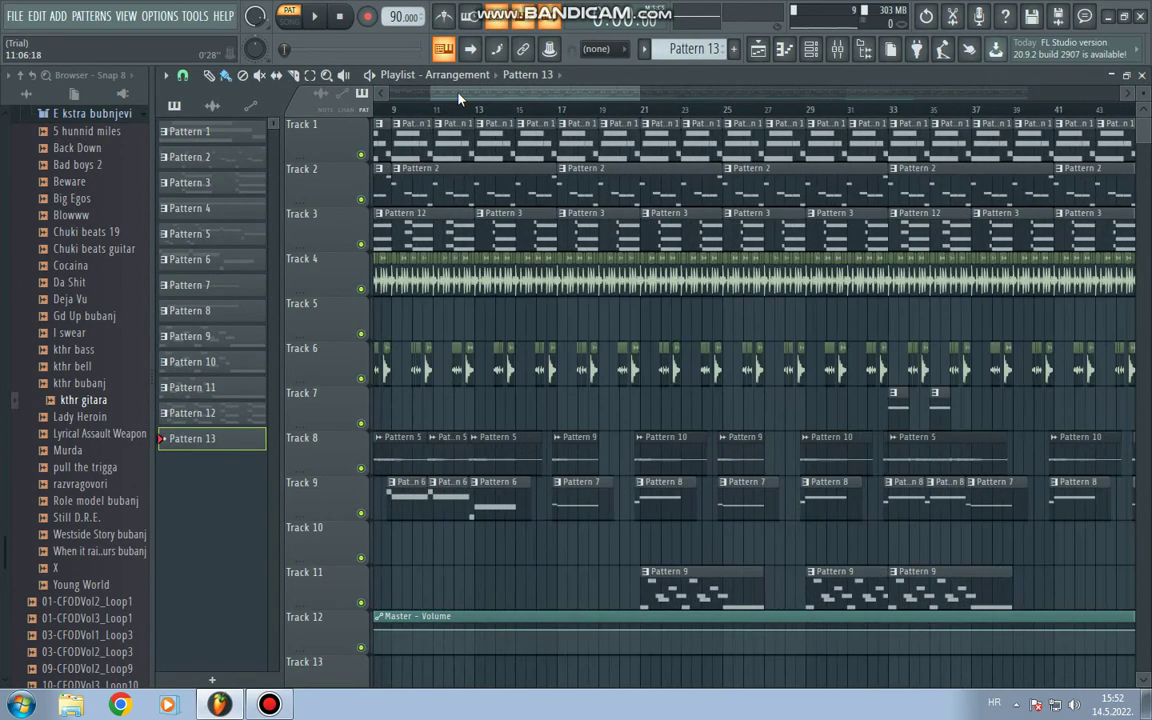
scroll(394, 99, "up", 4)
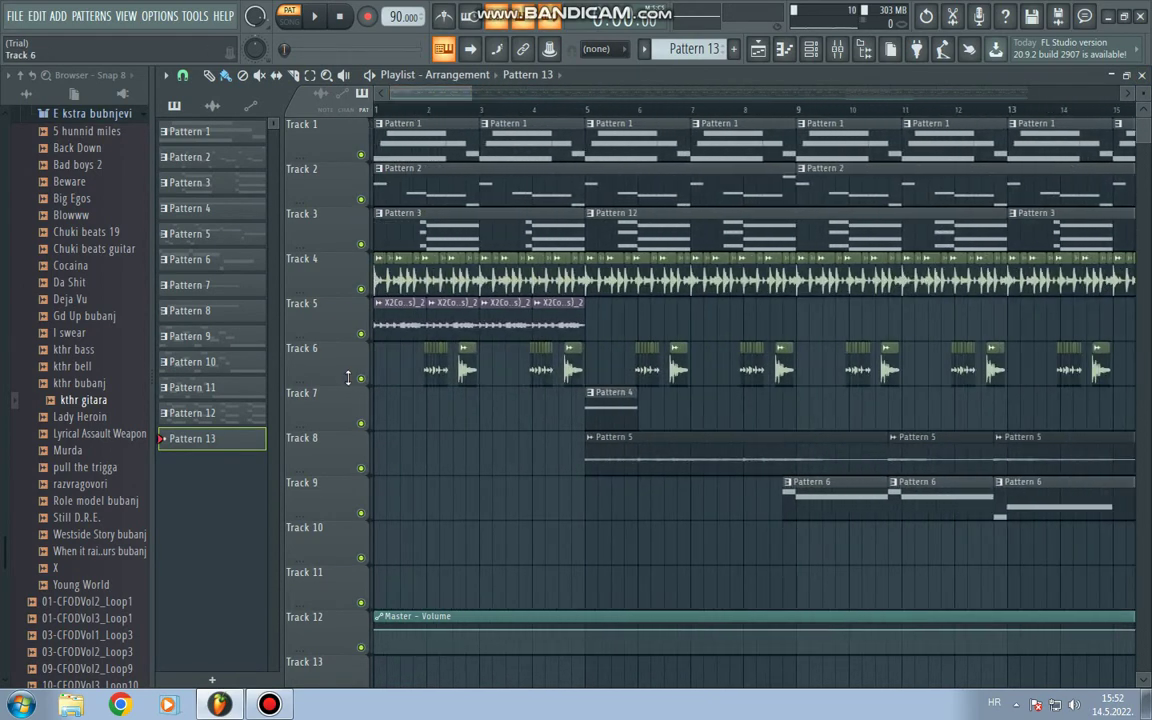
Solo Track 6 in the playlist, listen to its audio clips and look over their placement in the song
right_click(361, 379)
scroll(425, 111, "up", 2)
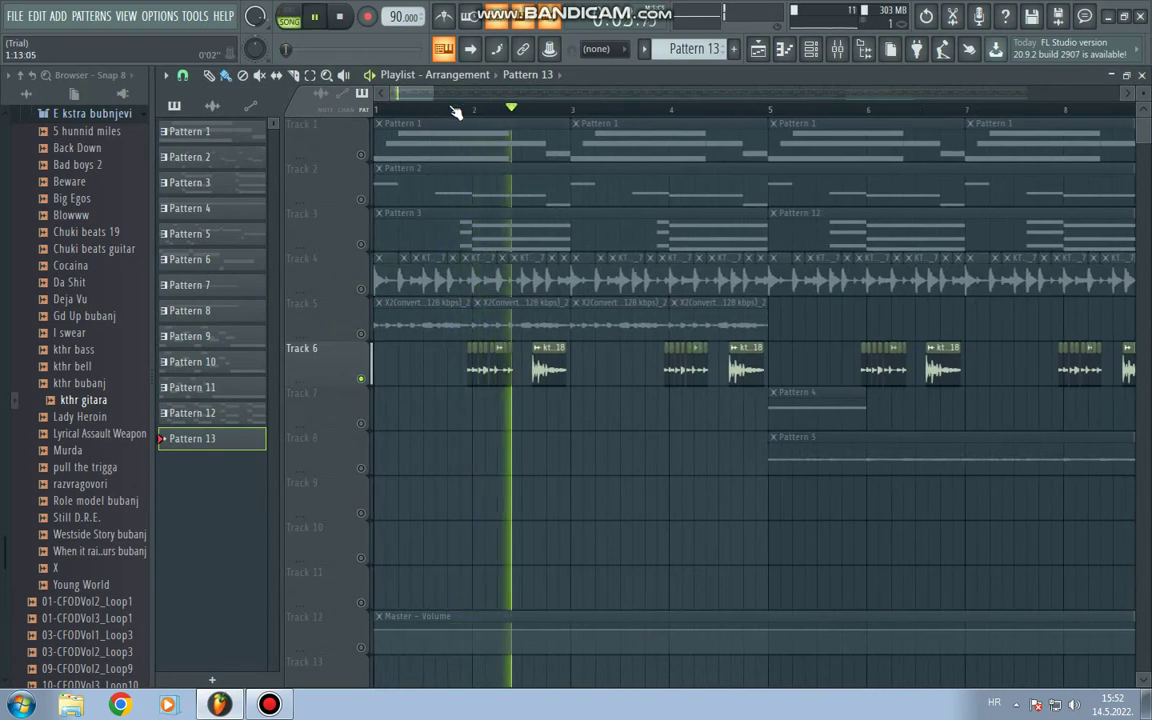
key("space")
scroll(455, 112, "down", 6)
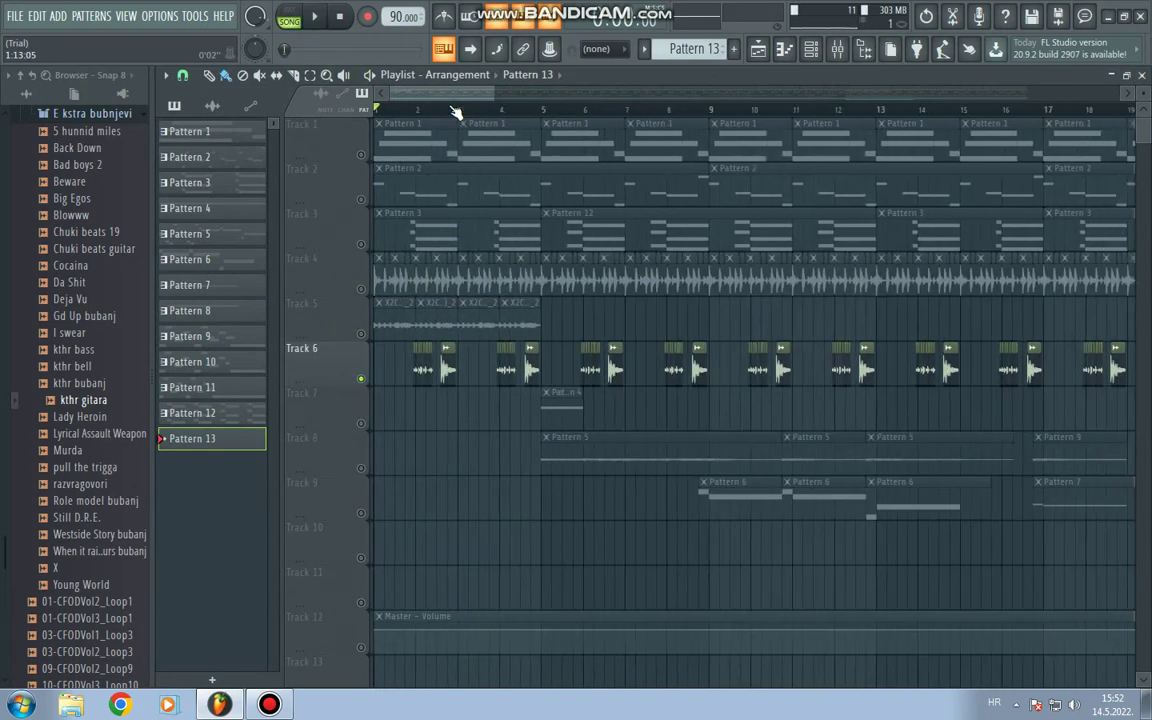
scroll(455, 112, "down", 5)
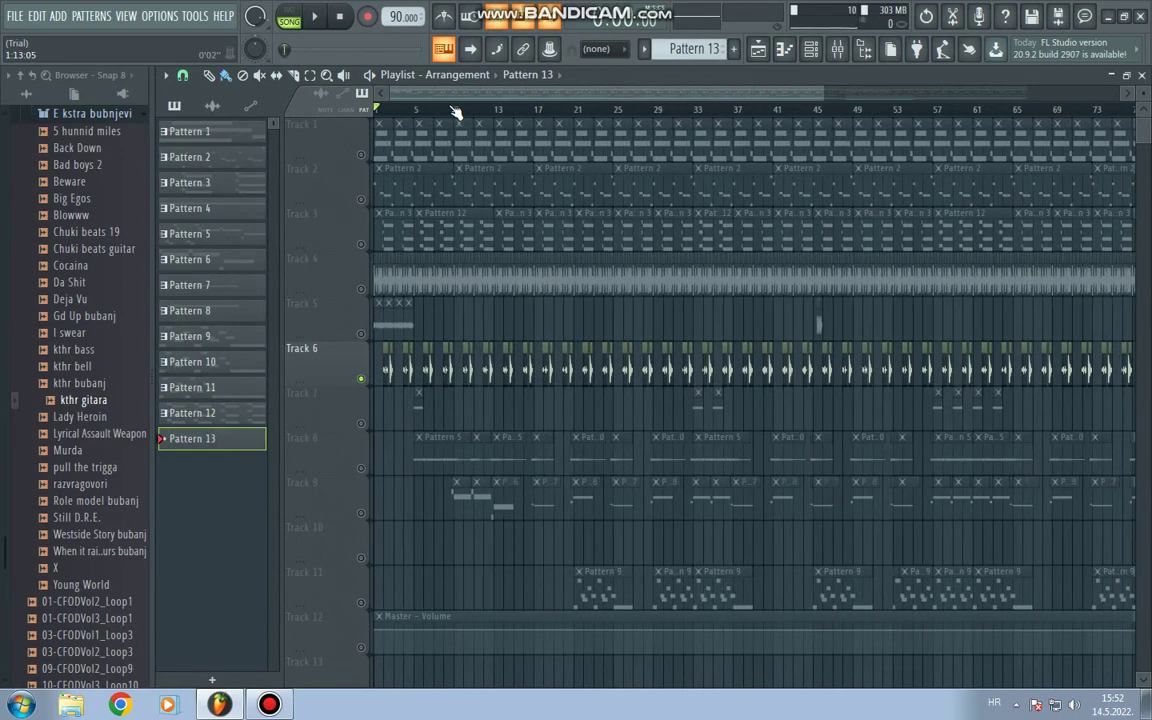
Unmute all playlist tracks and briefly play the full arrangement while viewing the mixer levels
right_click(362, 157)
right_click(362, 157)
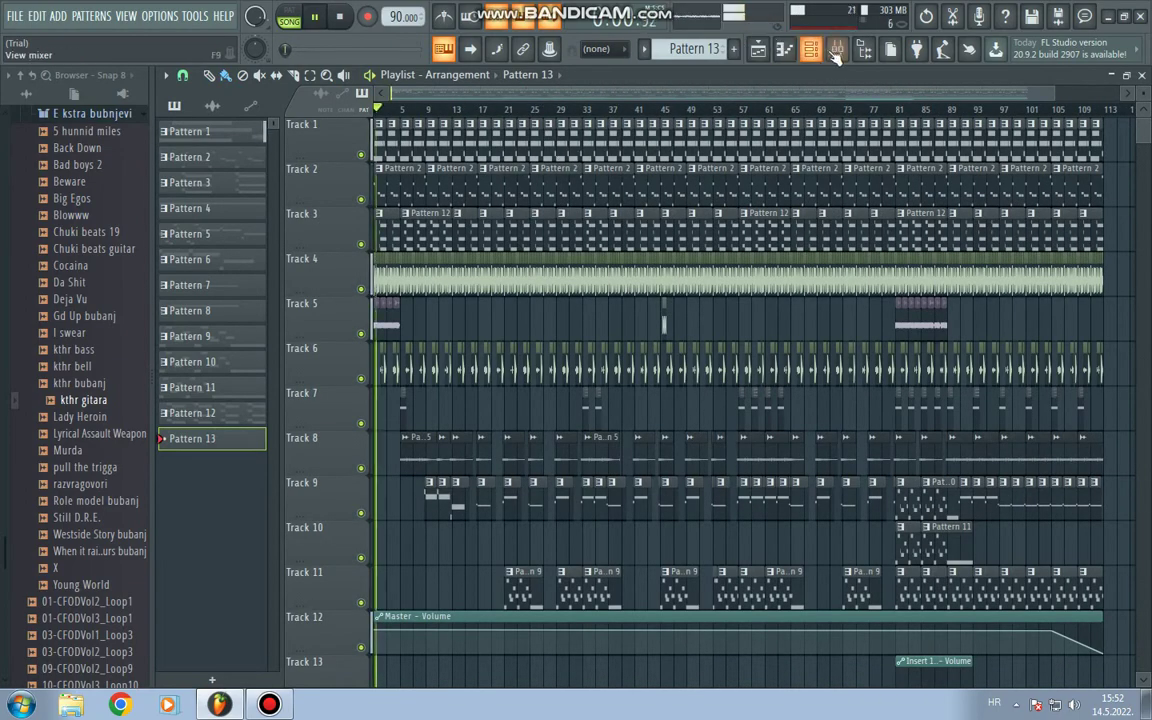
key("F9")
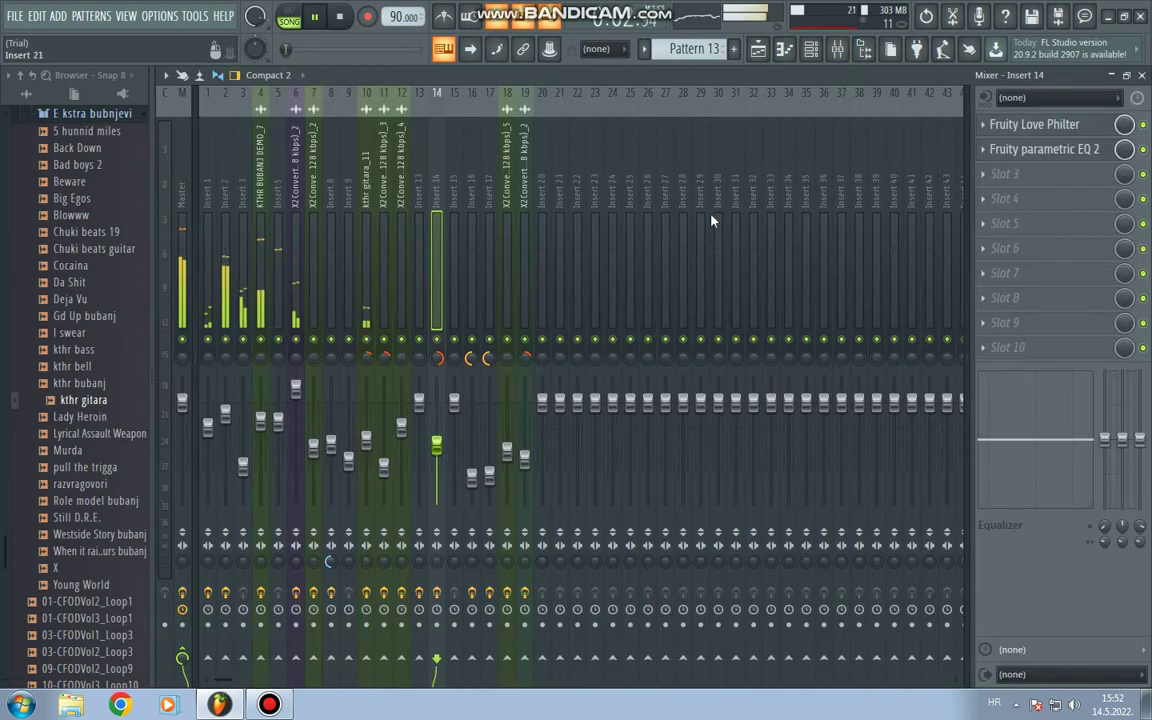
key("F5")
key("space")
Solo Track 4 in the playlist and listen to its audio clips from the start of the song
scroll(424, 116, "up", 3)
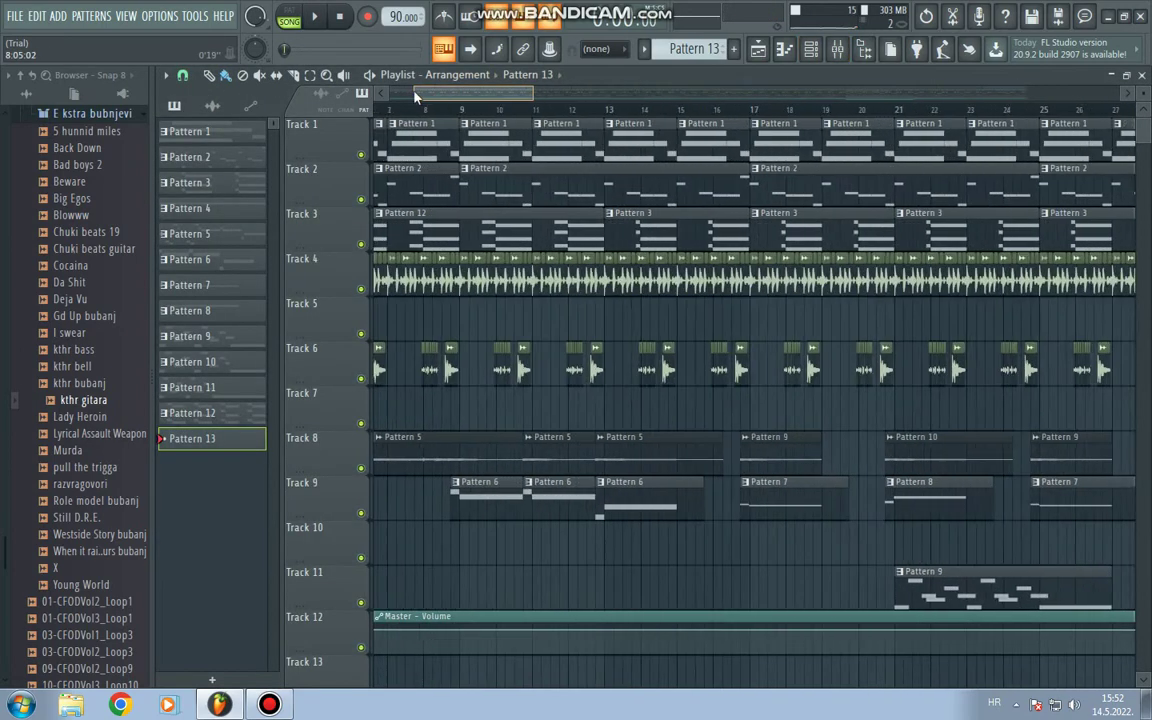
left_click_drag(430, 95, 390, 95)
right_click(361, 288)
scroll(422, 113, "up", 1)
scroll(422, 113, "up", 2)
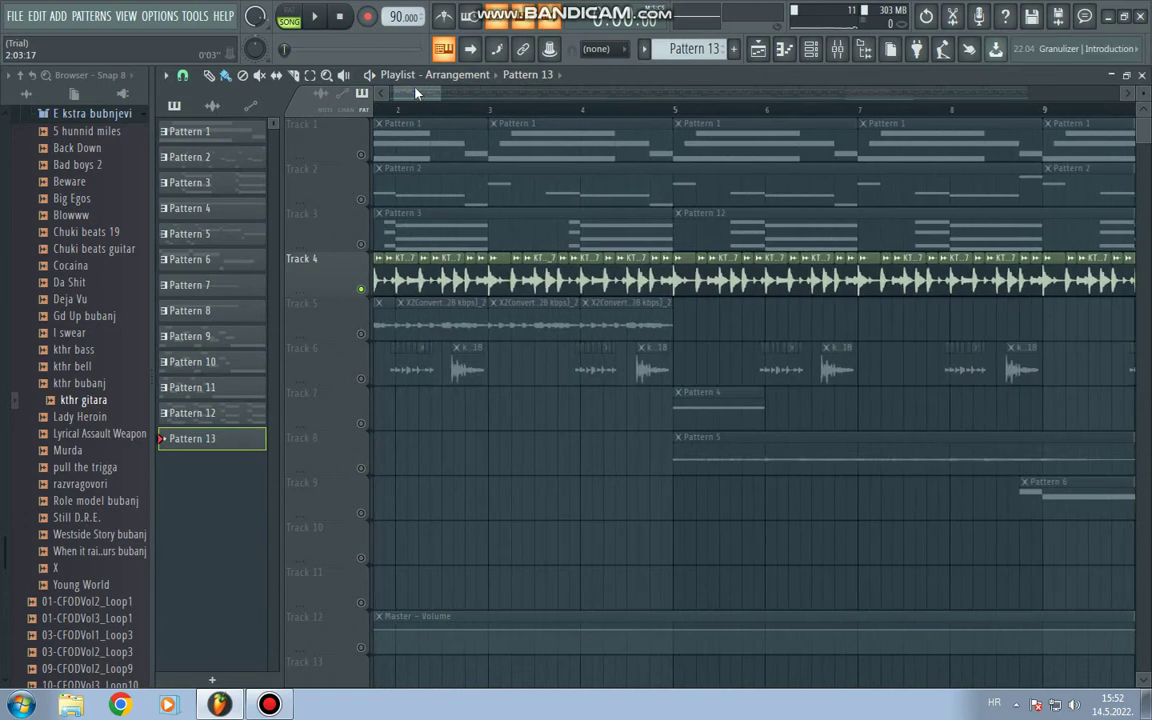
key("space")
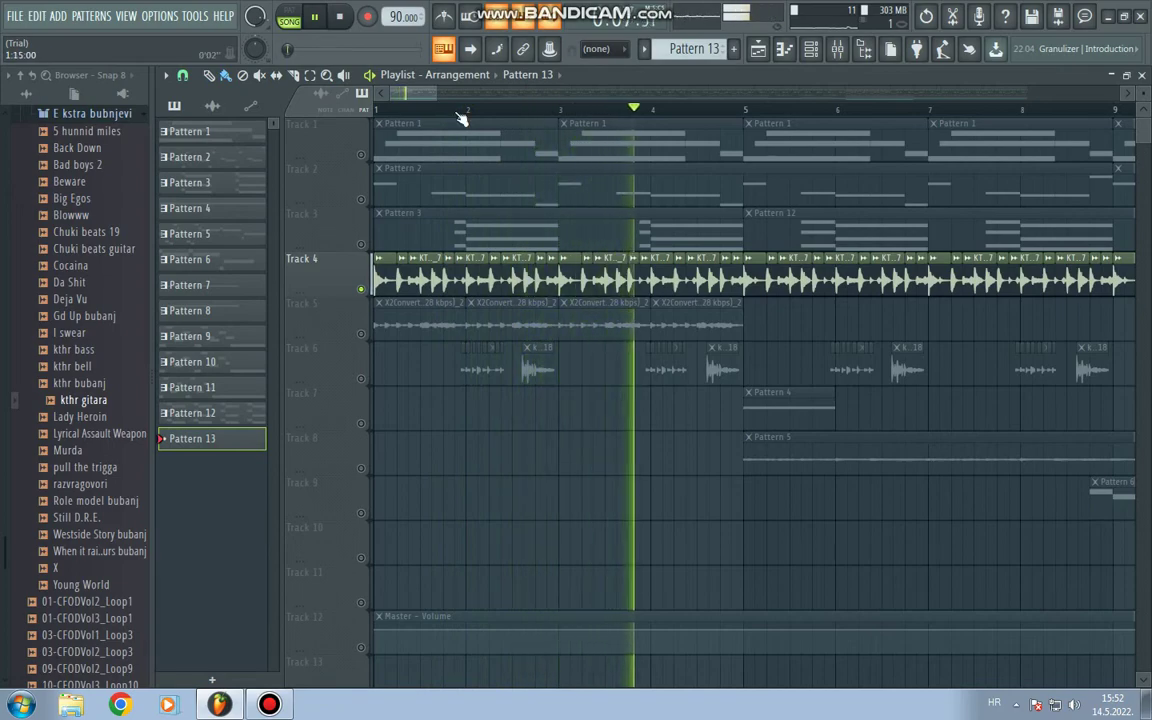
key("space")
Turn off the Track 4 solo, play the whole song from the start and check the mixer levels
scroll(460, 115, "down", 6)
right_click(364, 288)
key("space")
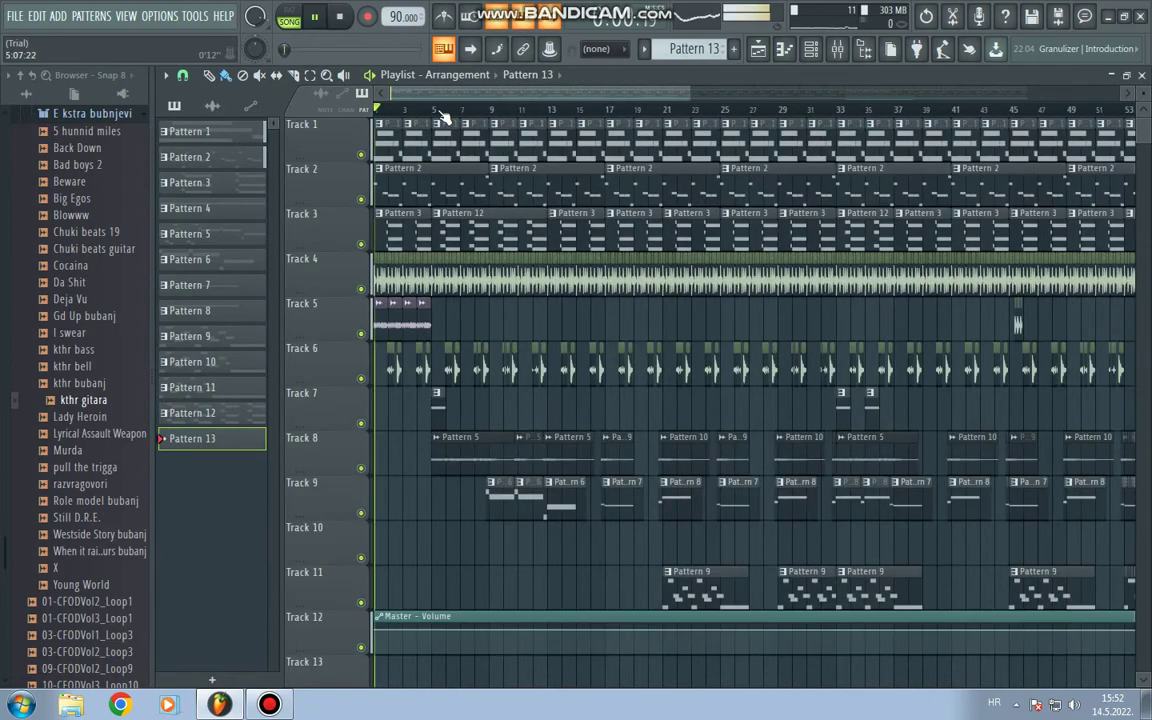
left_click(838, 49)
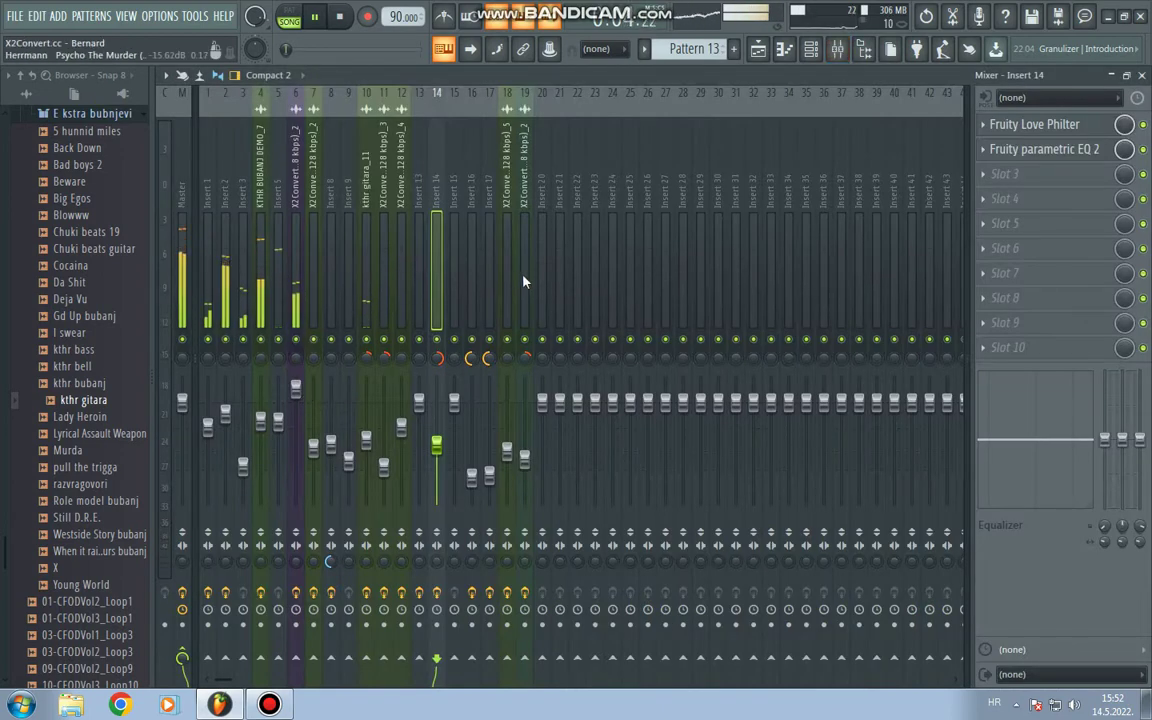
left_click(1143, 76)
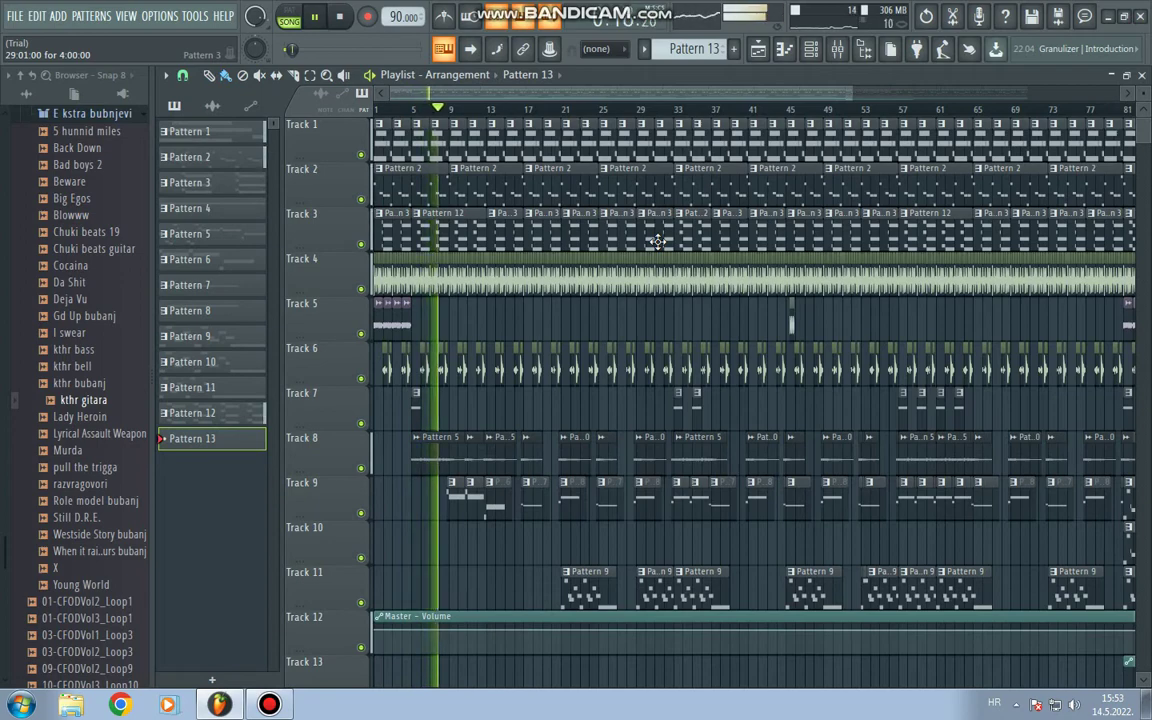
Follow the song in the mixer and playlist, showing the Insert 1 effects and moving along to the later bars
left_click(840, 52)
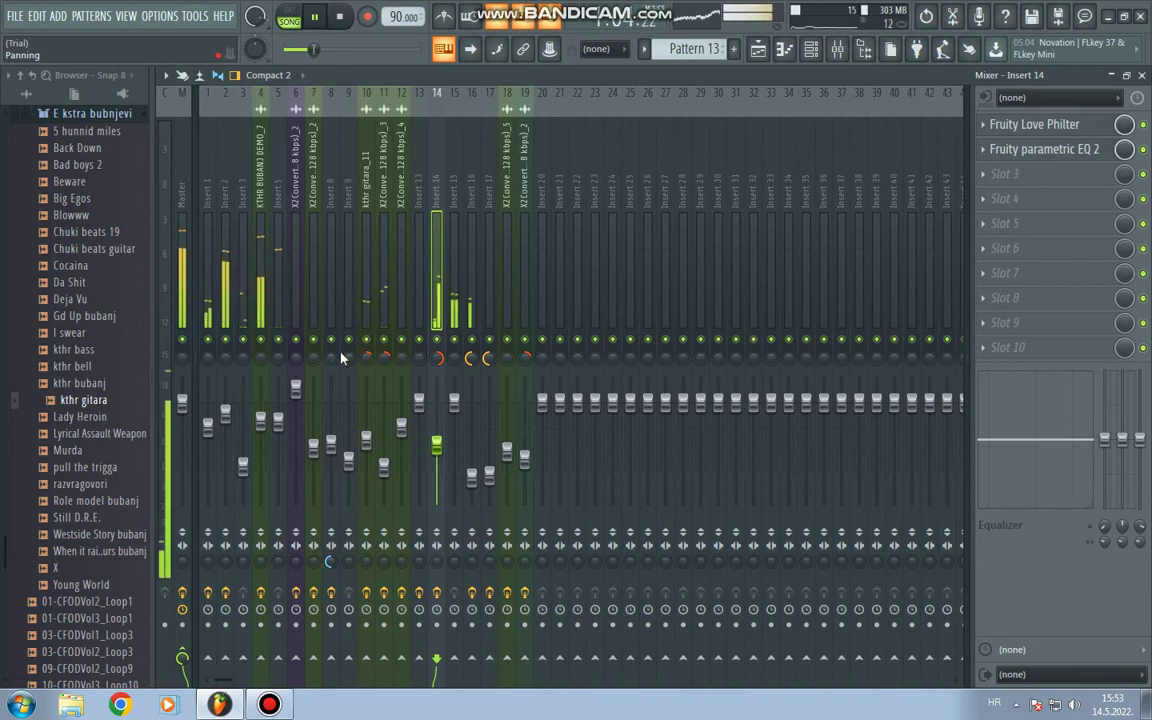
left_click(1141, 75)
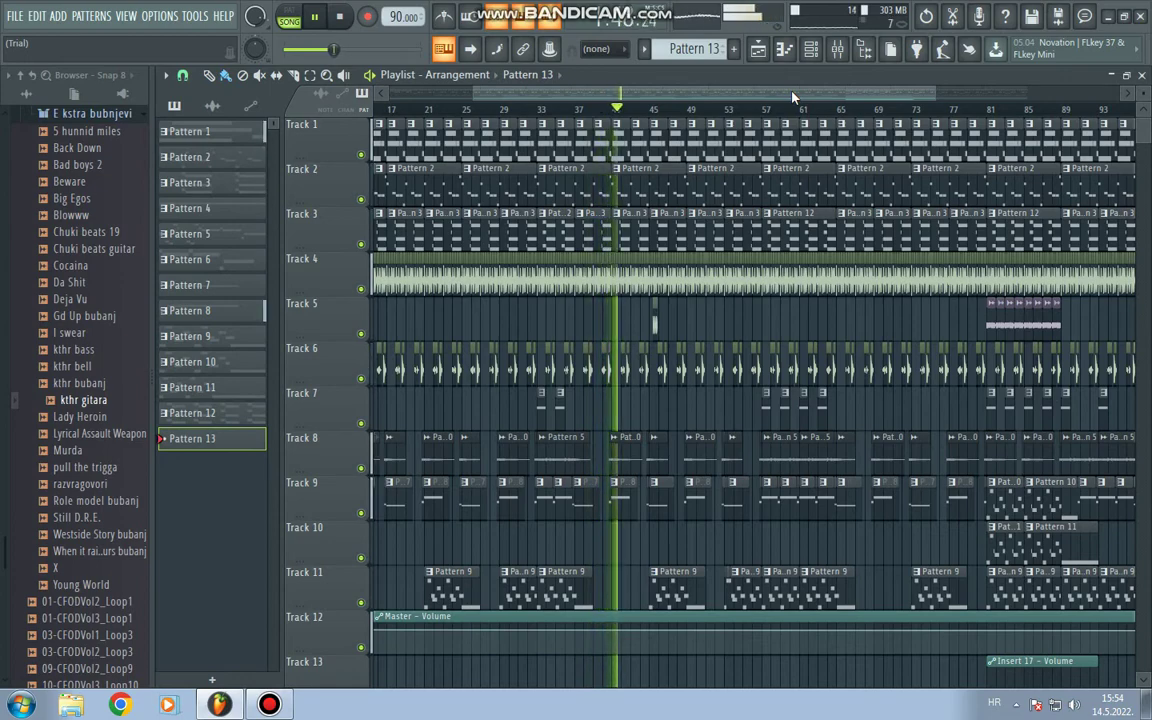
key("F9")
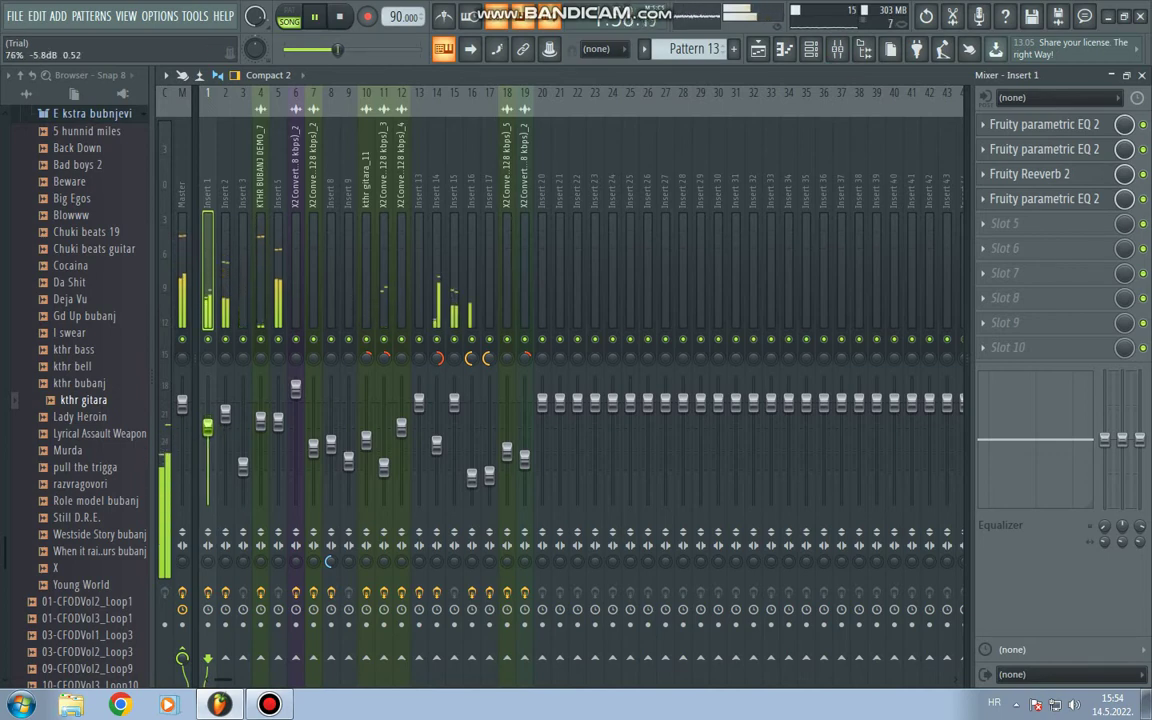
left_click(1143, 76)
left_click_drag(703, 90, 884, 94)
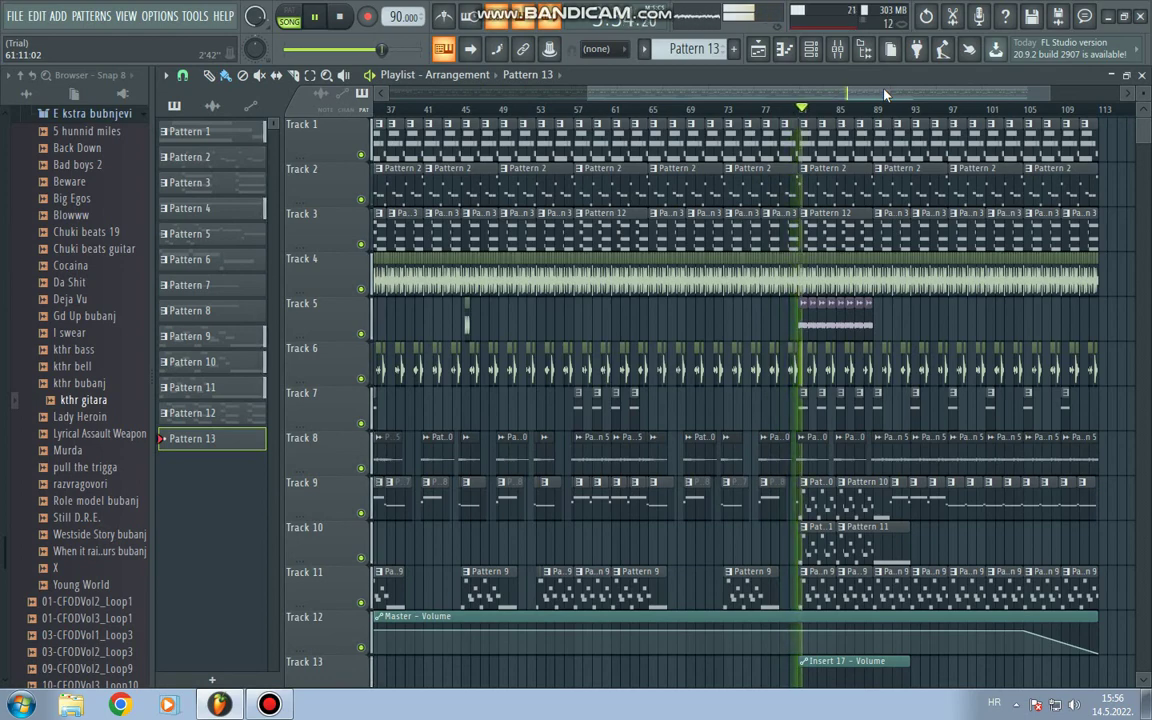
Show the effects on Insert 17 in the mixer during playback and return to the playlist
left_click(837, 49)
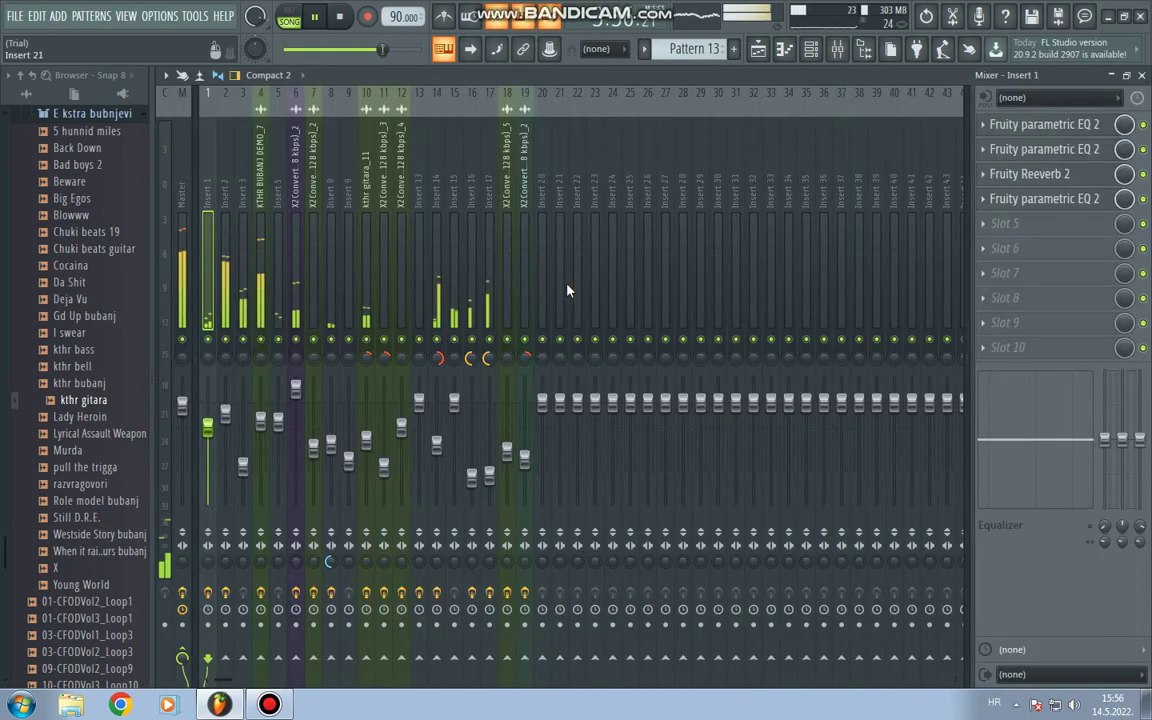
left_click(488, 432)
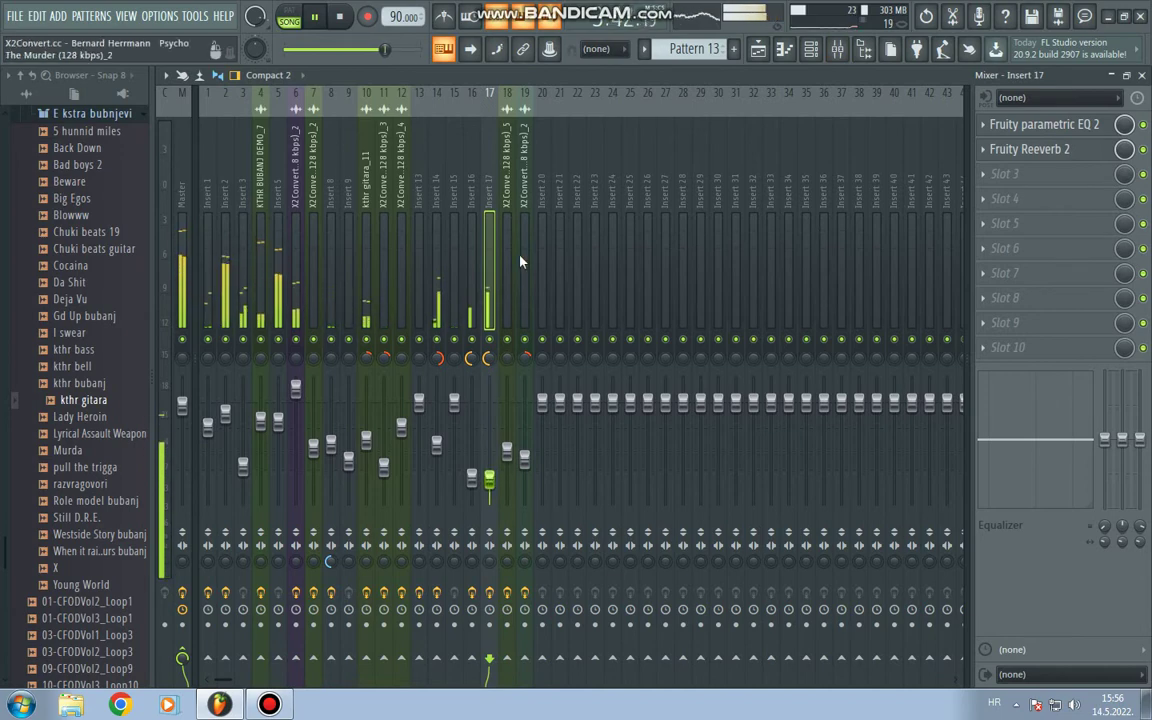
left_click(1144, 76)
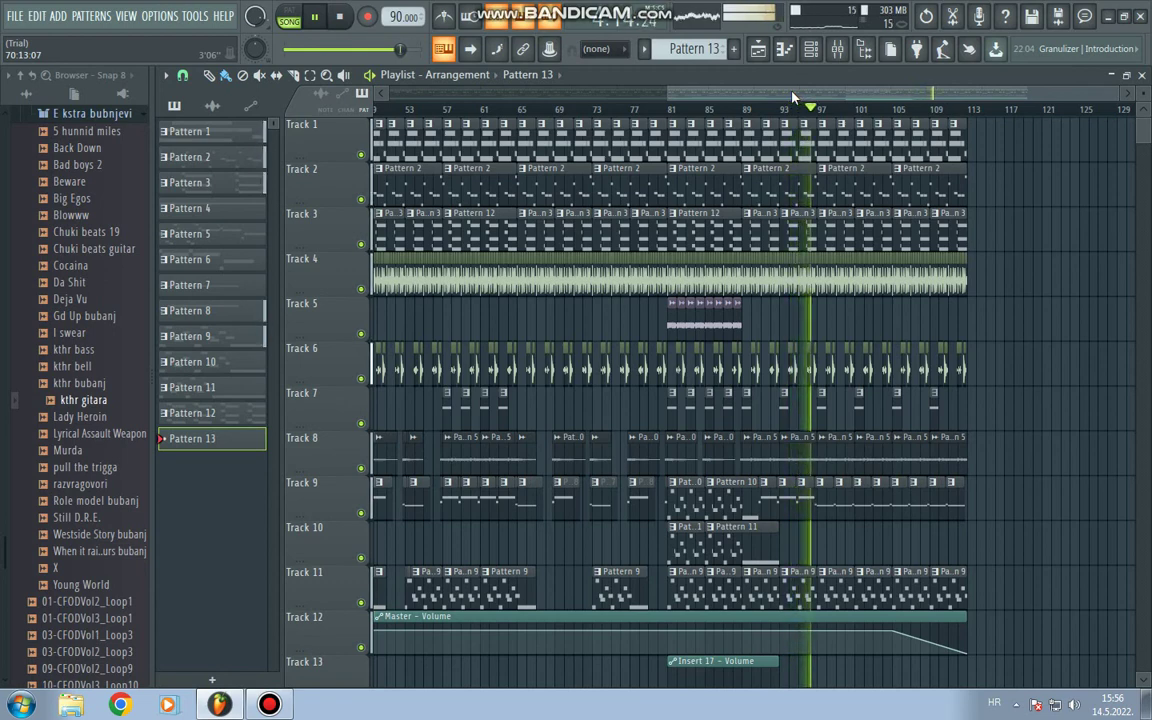
Check the mixer once more near the song's end and show the complete arrangement in the playlist
left_click(838, 50)
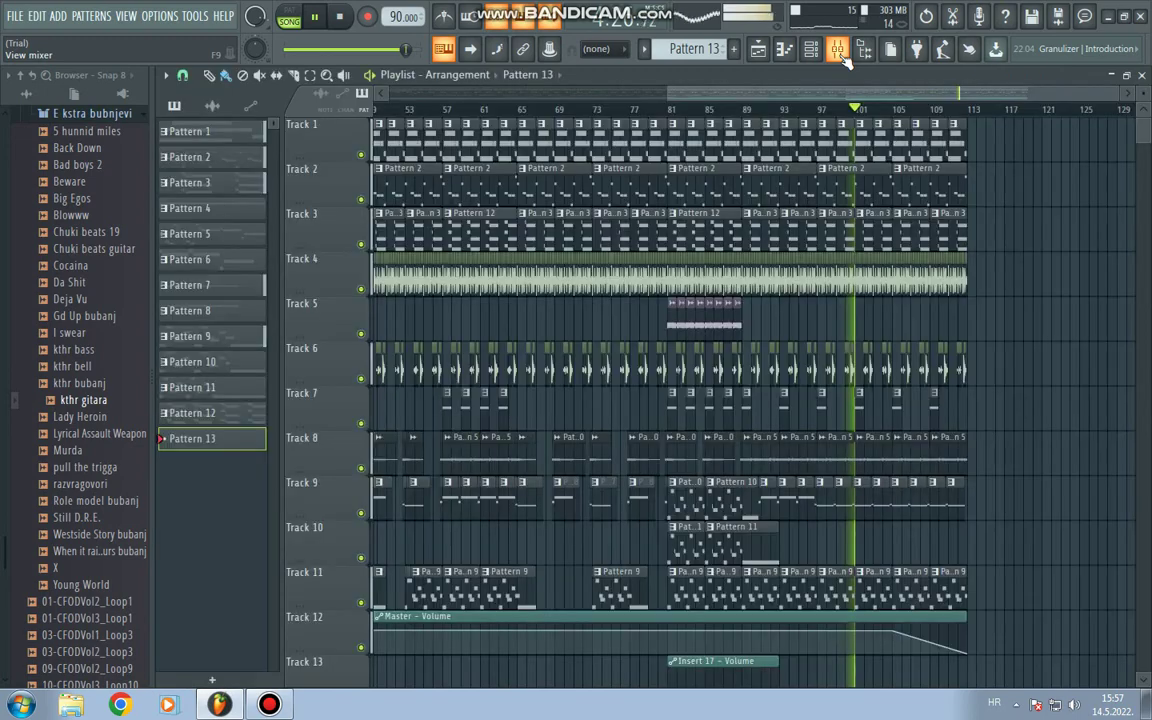
left_click(843, 58)
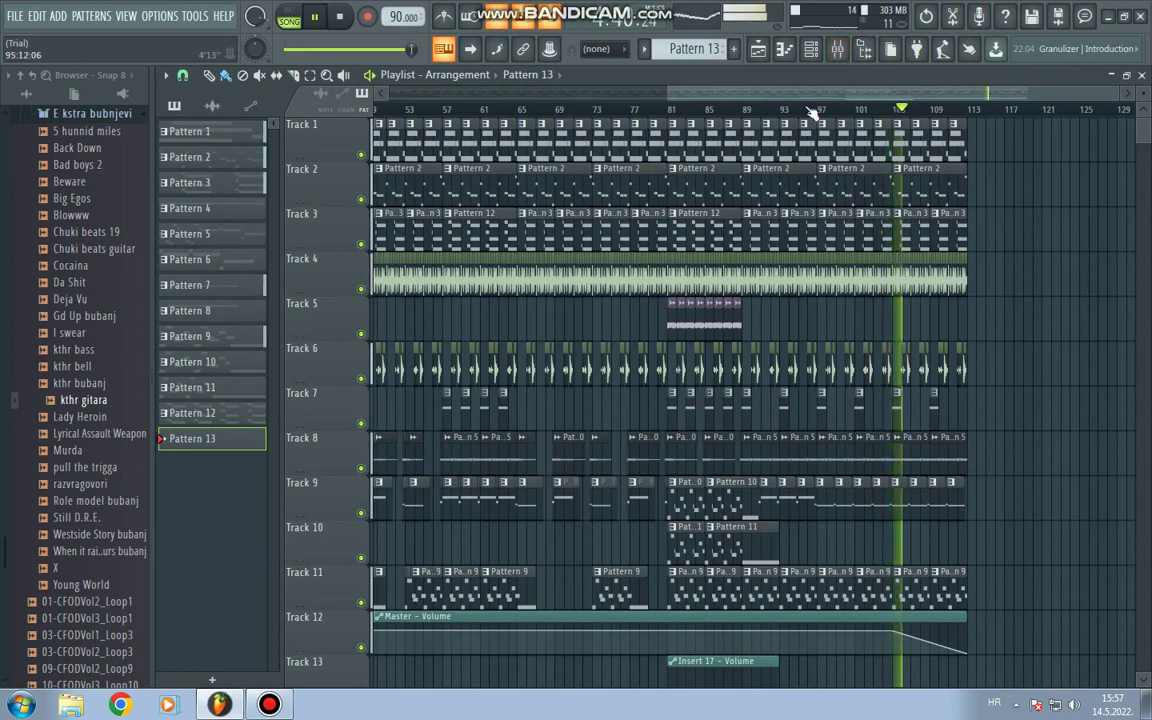
scroll(814, 115, "down", 3)
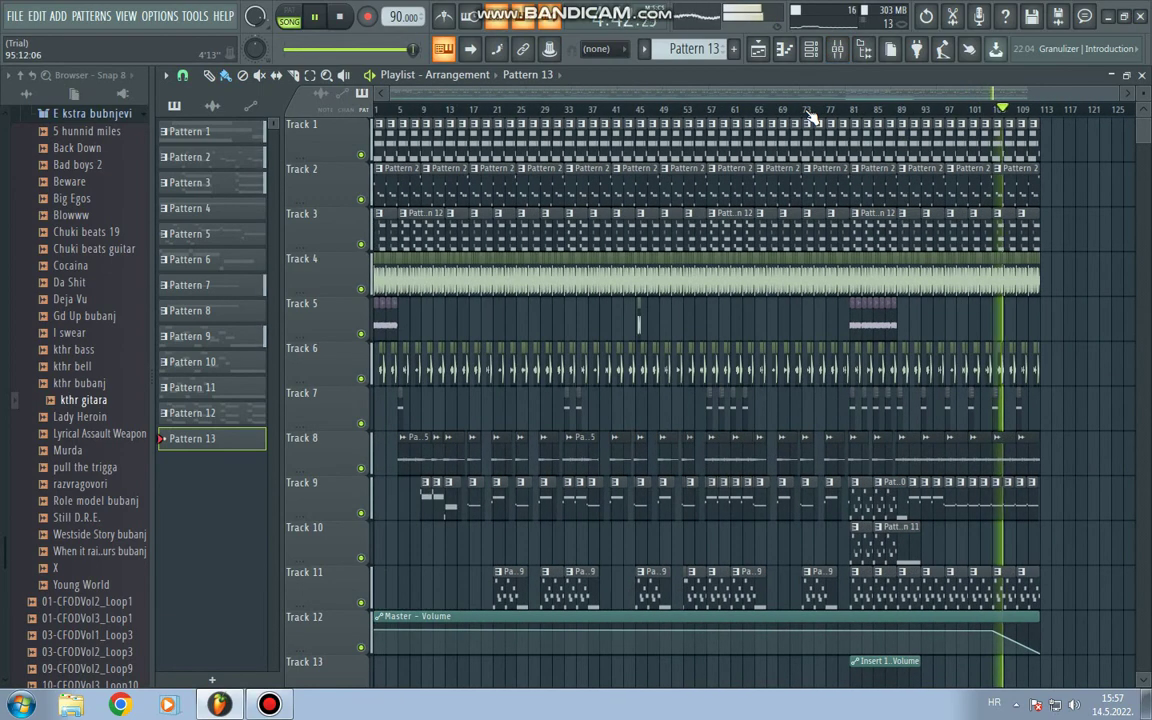